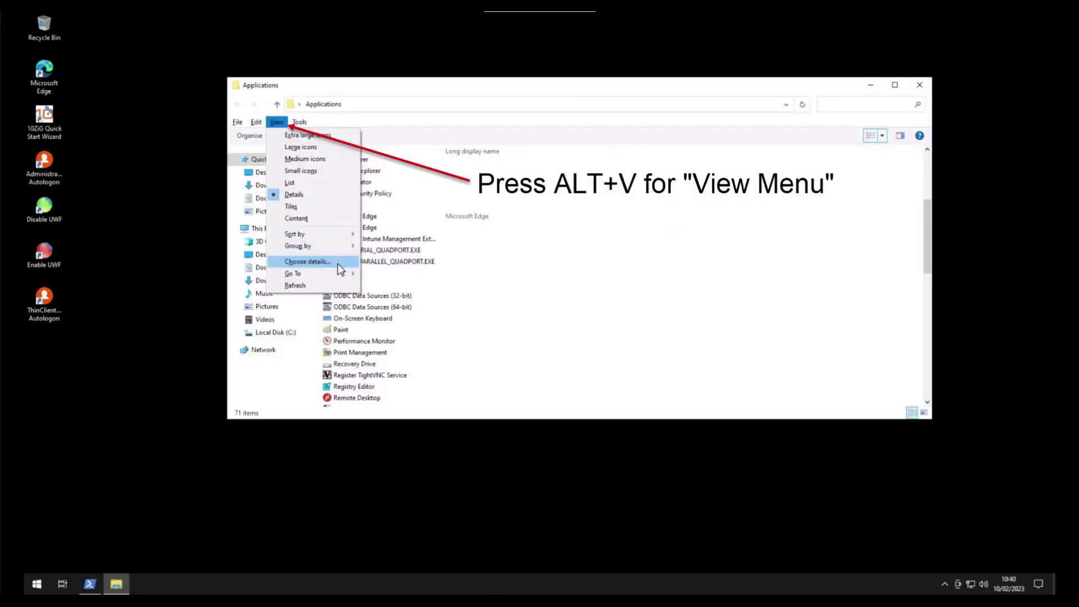
Step: Add the AppUserModelId column to the Applications folder's details view
click(337, 263)
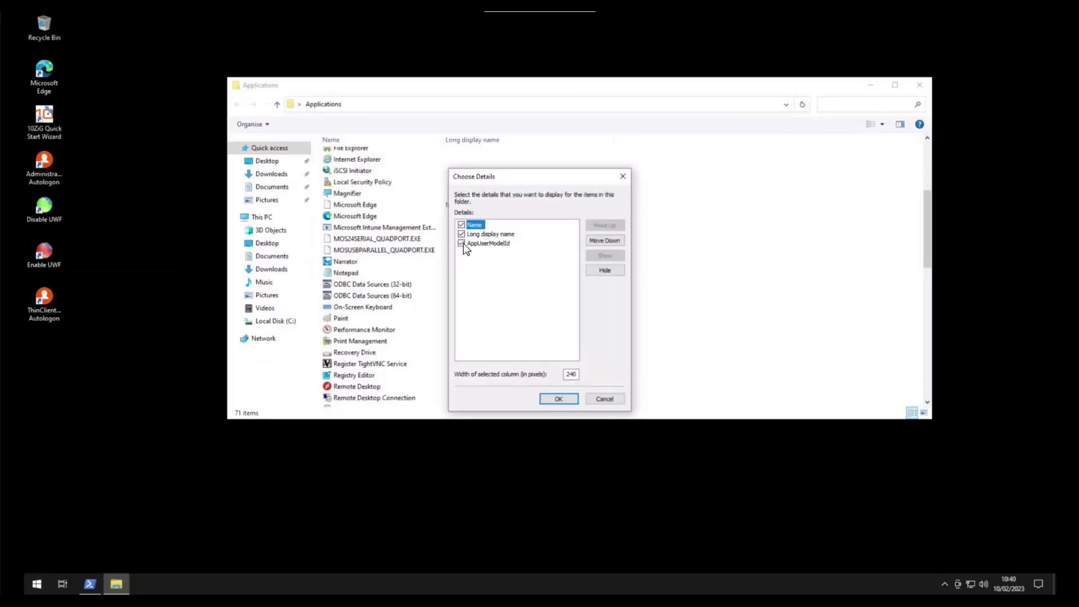
key(Return)
click(647, 218)
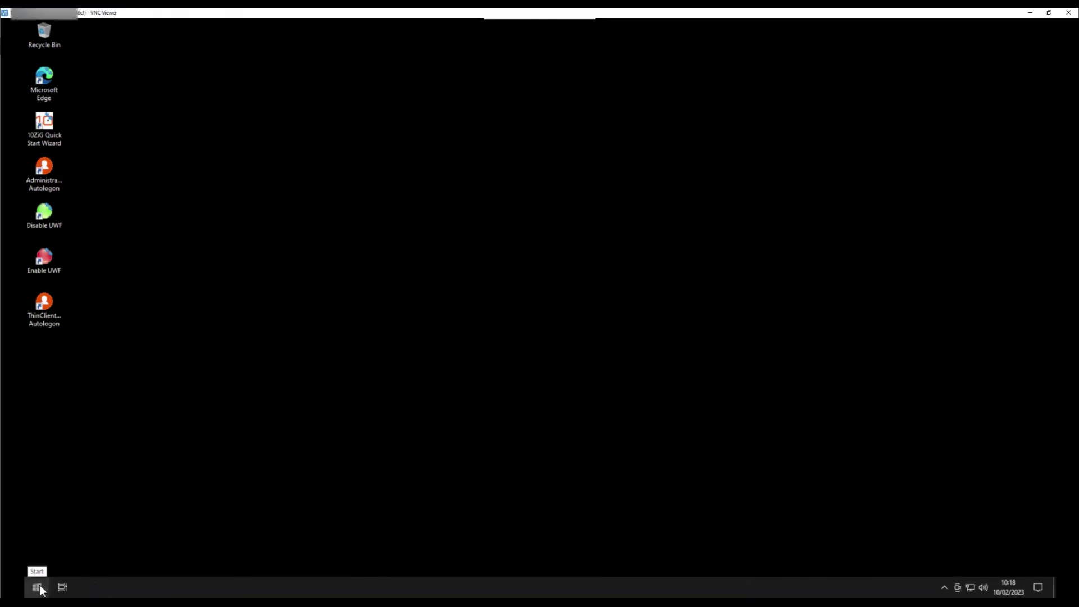
Step: Start an administrator PowerShell window by running powershell from the Run dialog
right_click(37, 588)
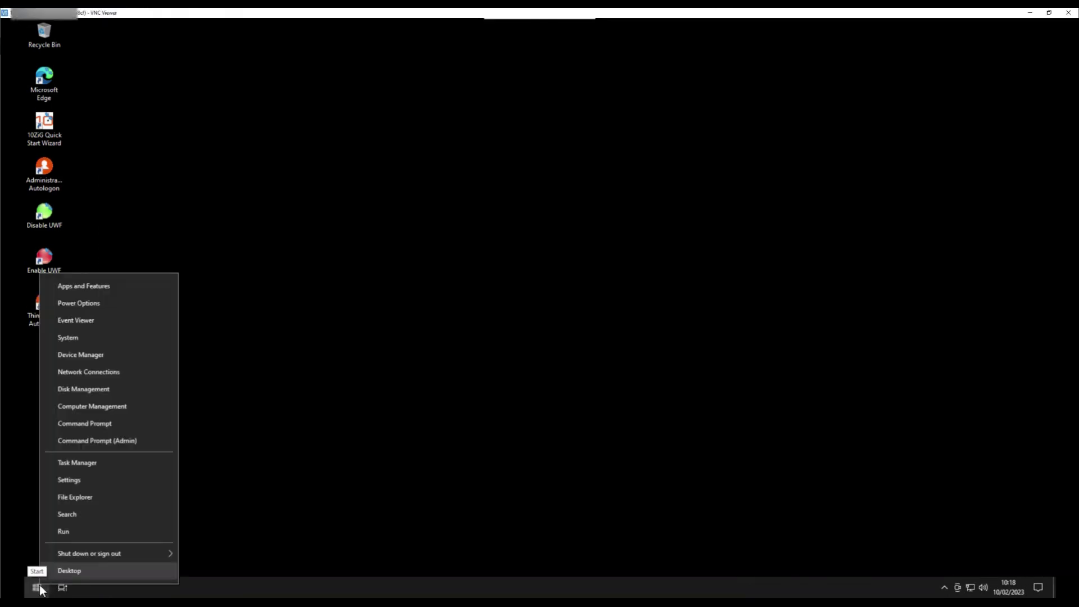
click(113, 536)
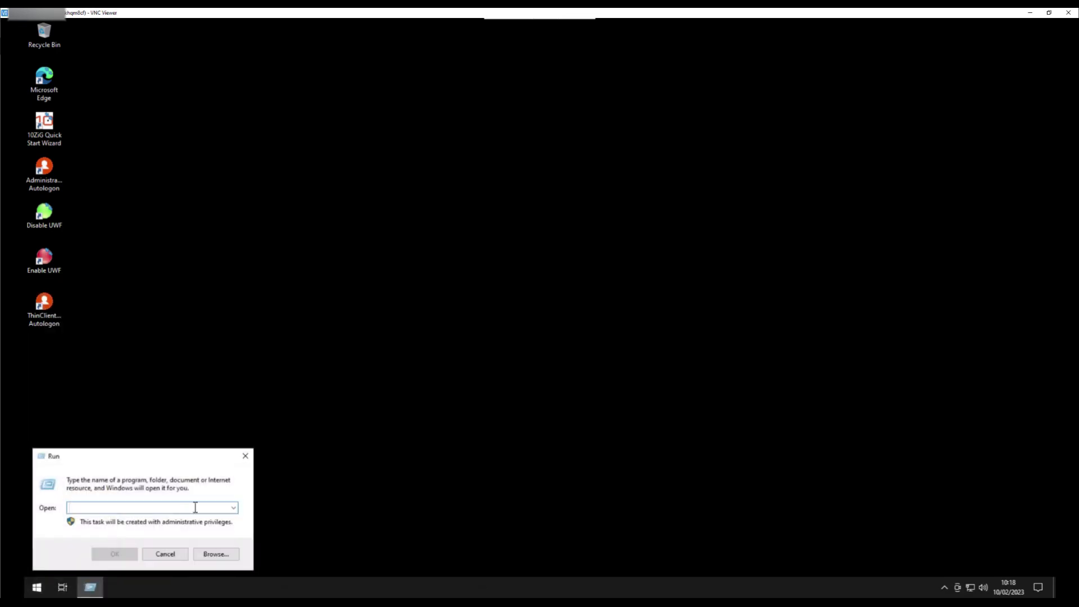
text(powershell)
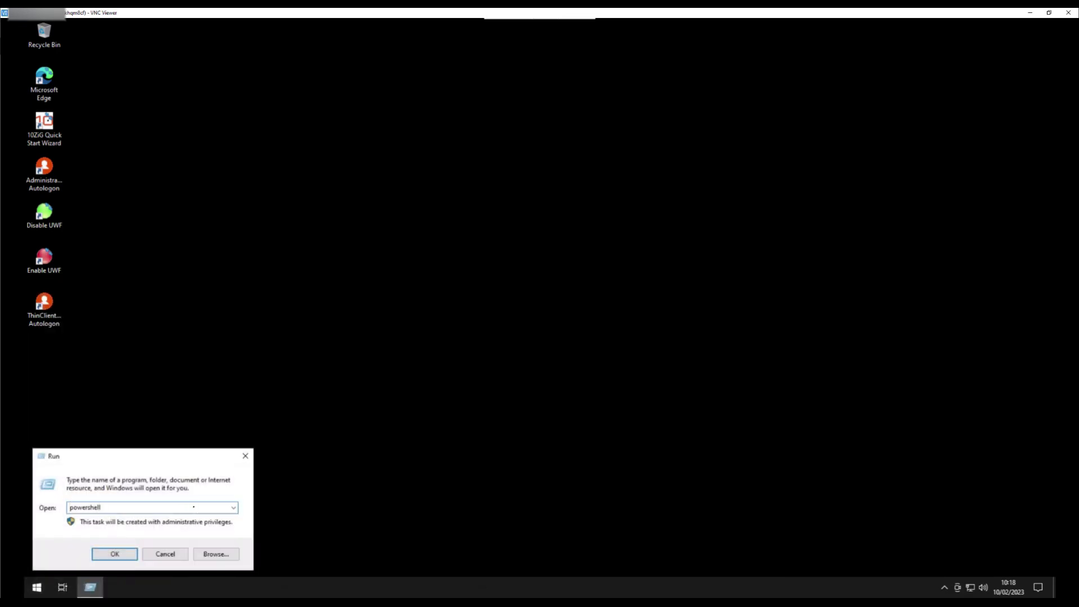
key(Return)
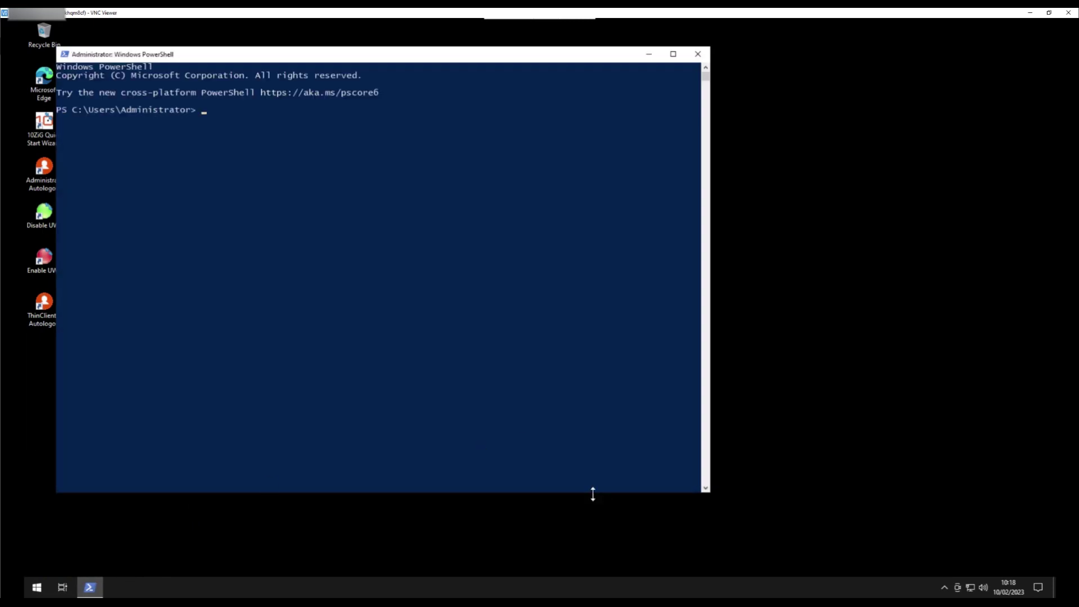
Step: Resize and reposition the PowerShell window, then run get-startapps to list app IDs
drag(594, 493, 603, 576)
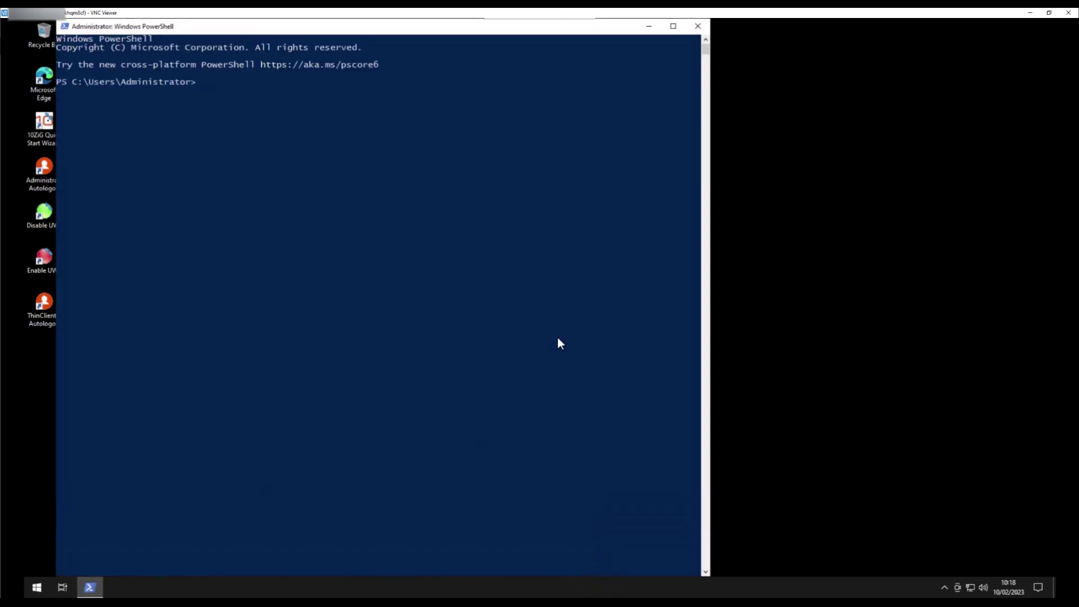
drag(467, 31, 516, 35)
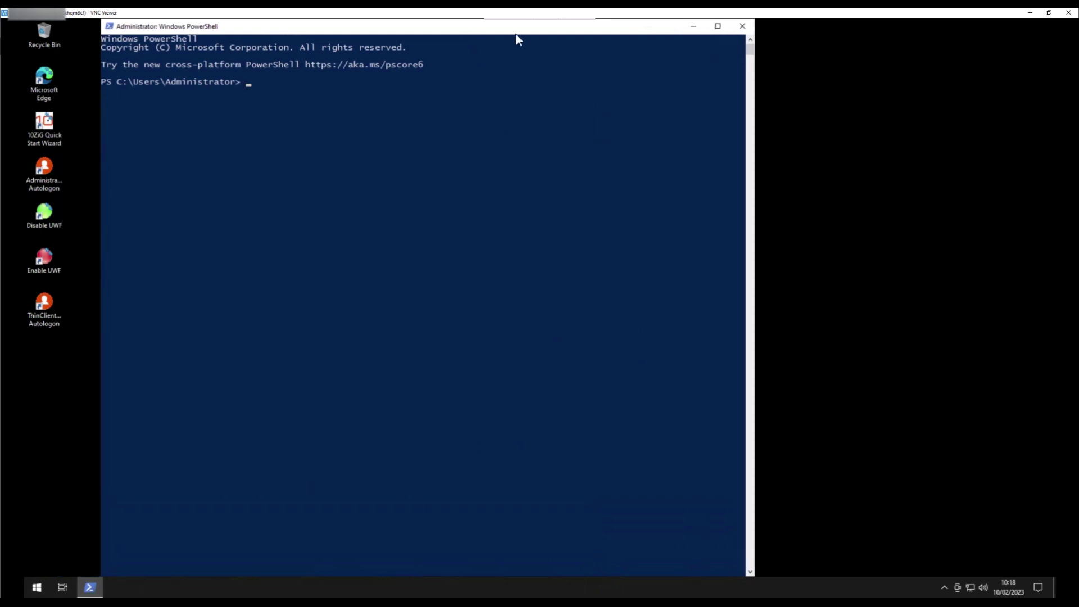
text(get-startapps)
key(Return)
Step: Select the Microsoft.RemoteDesktop.WPF and MSEdge AppIDs in the get-startapps output
click(751, 40)
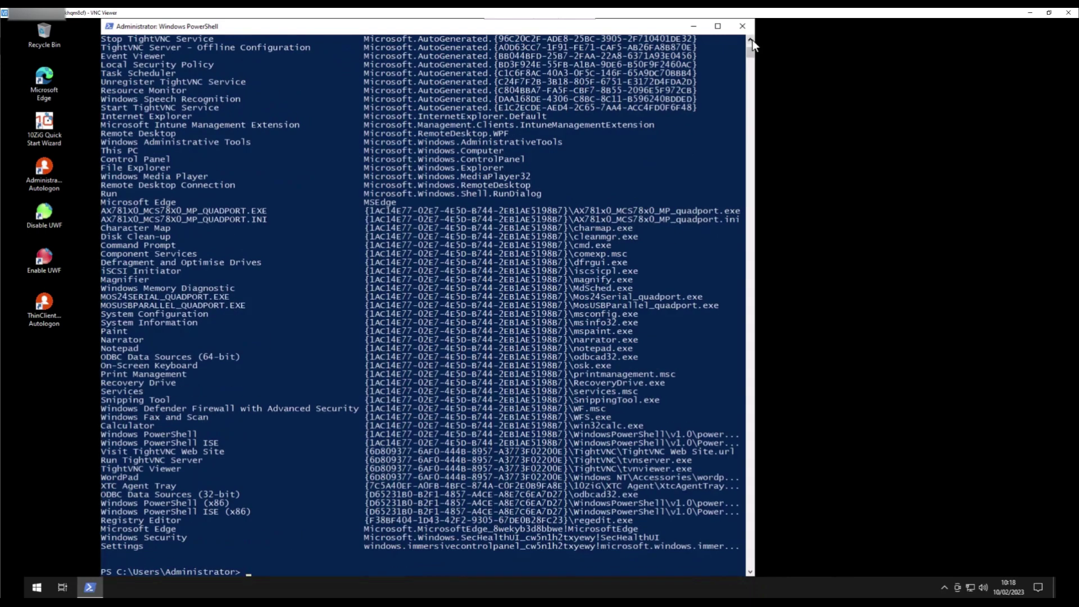
drag(751, 39, 751, 39)
double_click(377, 98)
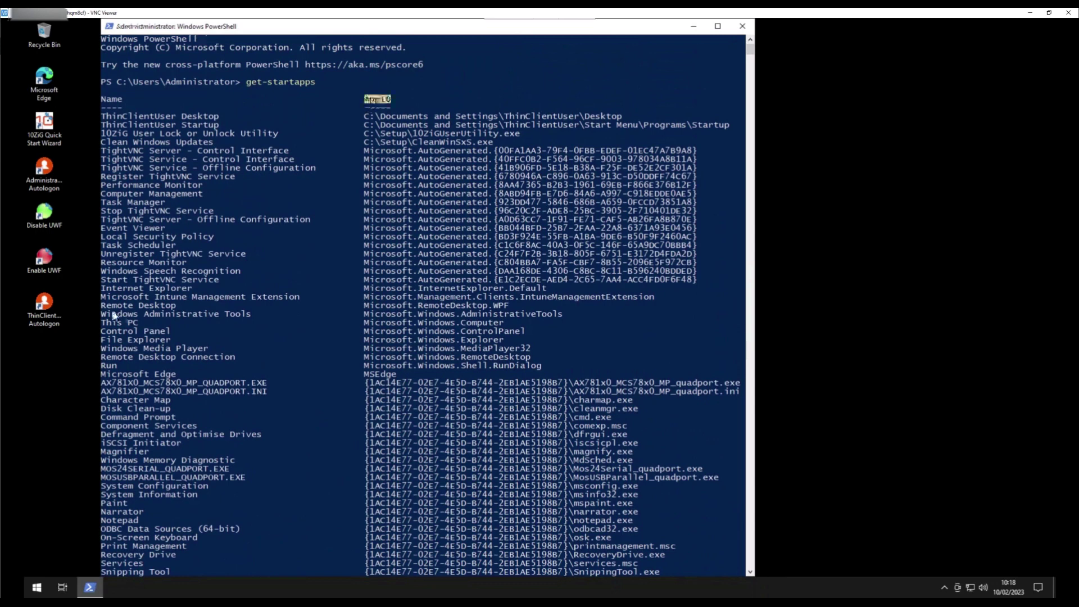
click(106, 305)
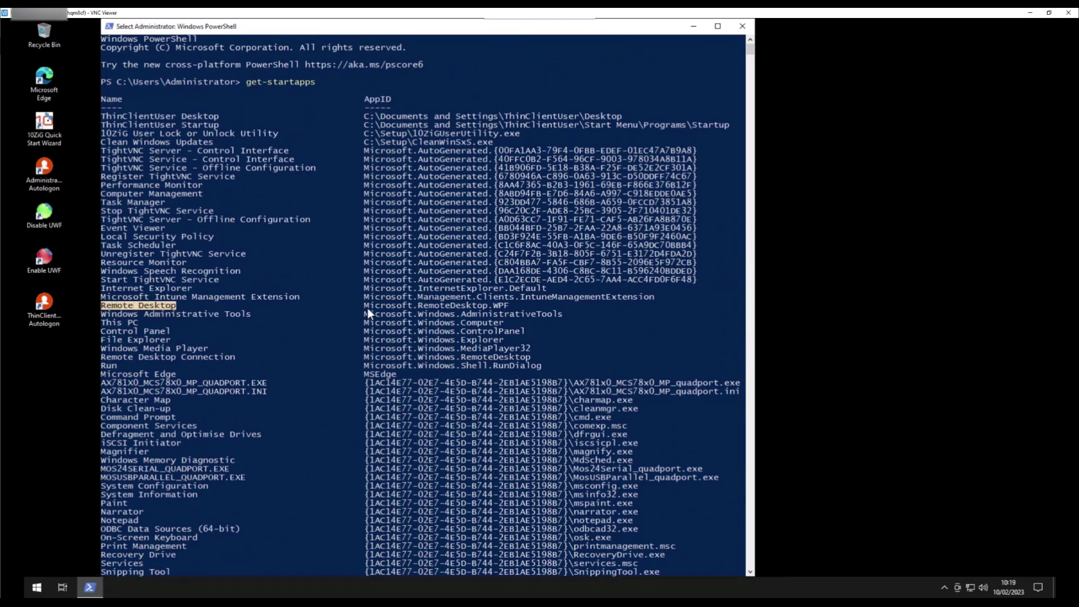
drag(366, 305, 391, 308)
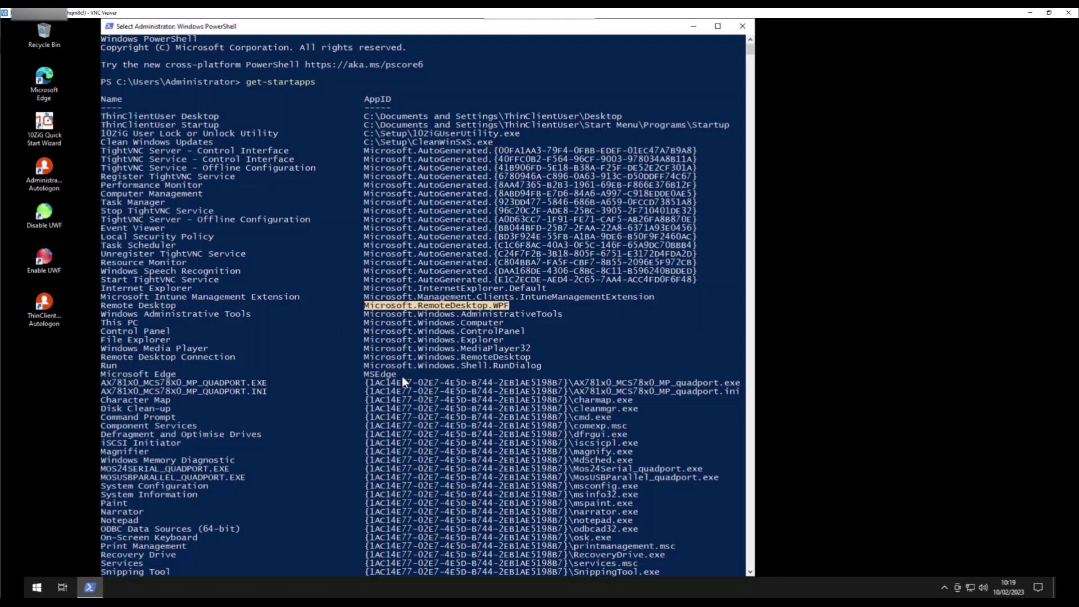
click(365, 375)
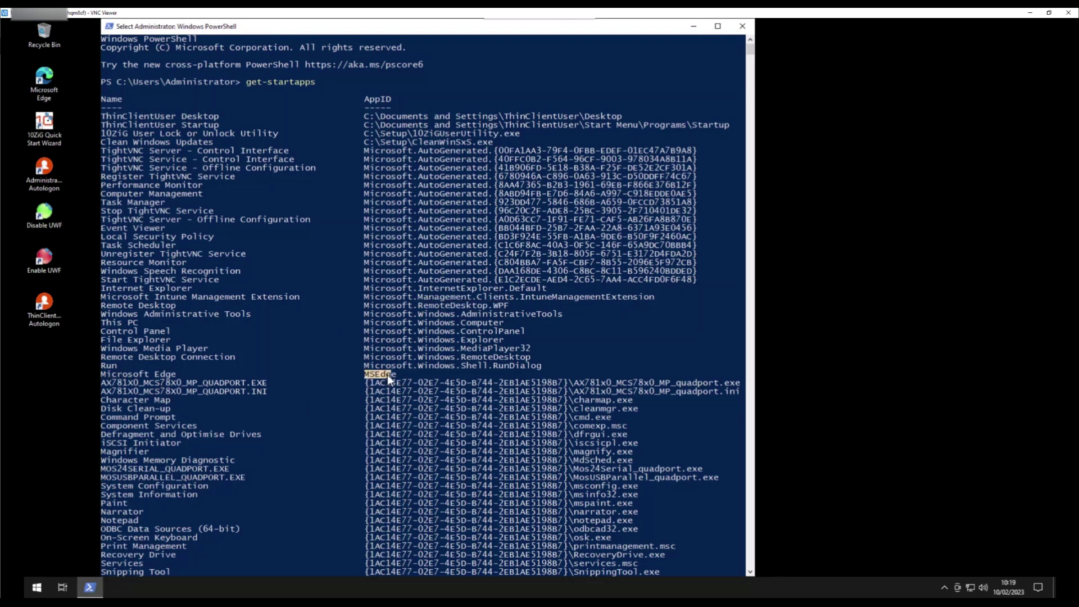
click(850, 263)
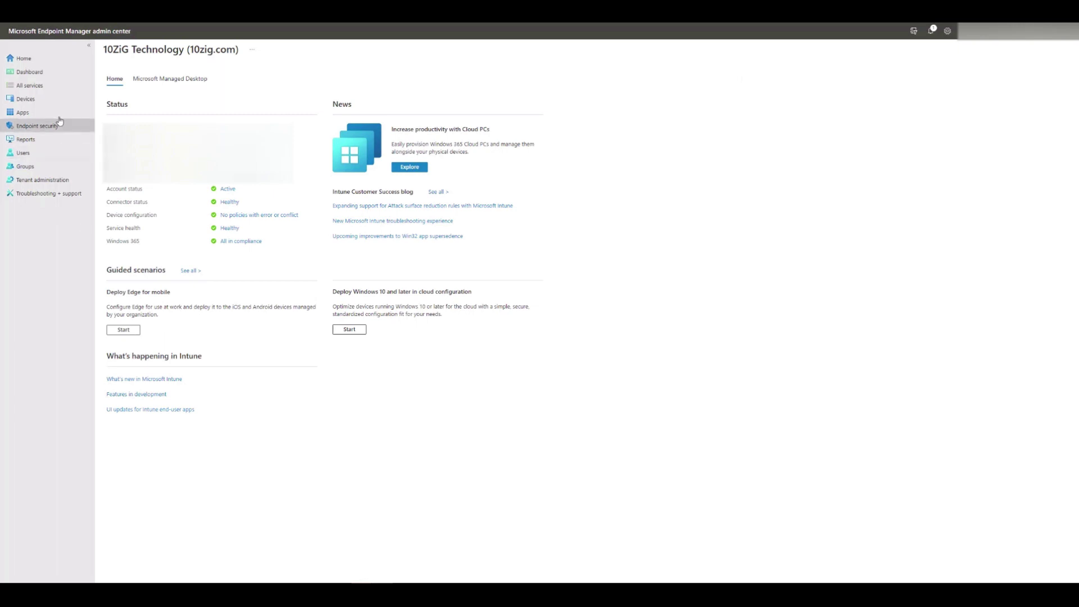
Step: Go to Devices and open the Configuration profiles list
click(49, 99)
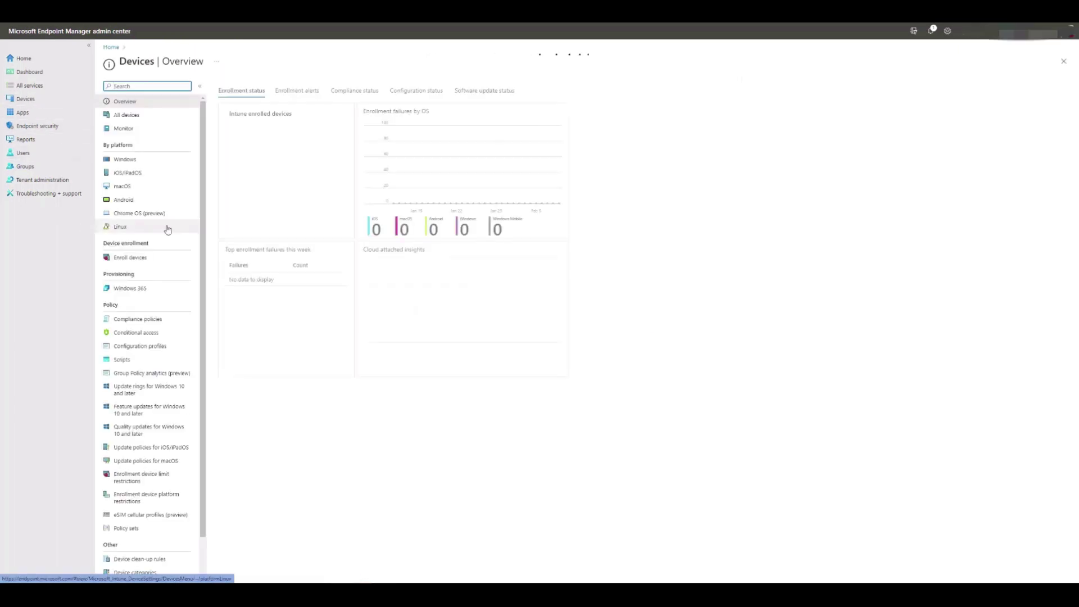
click(183, 350)
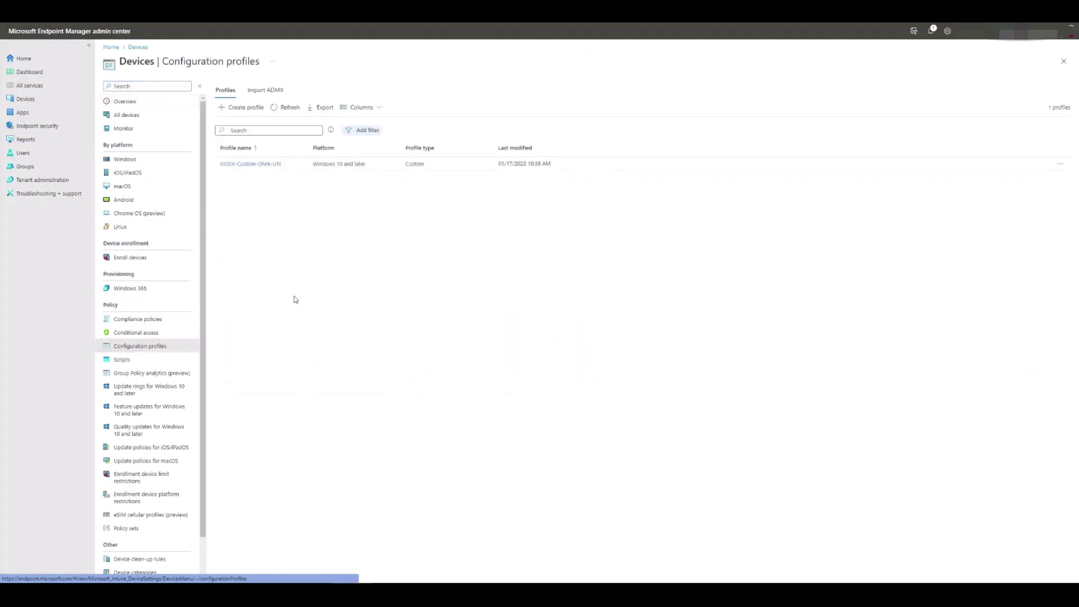
Step: Create a new Windows 10 and later profile from the Kiosk template
click(263, 108)
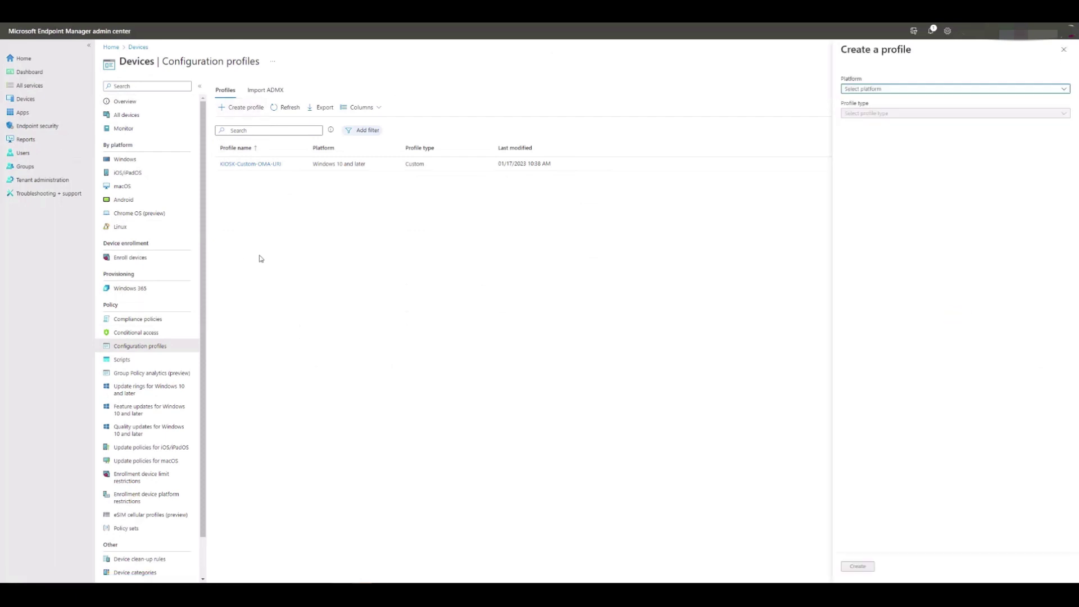
click(1066, 93)
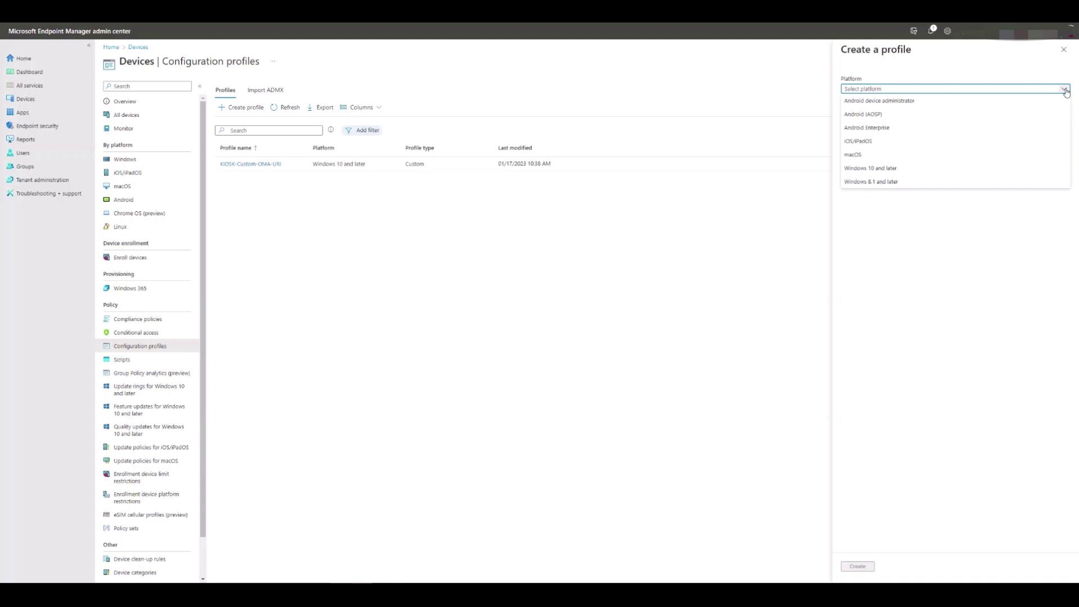
click(971, 168)
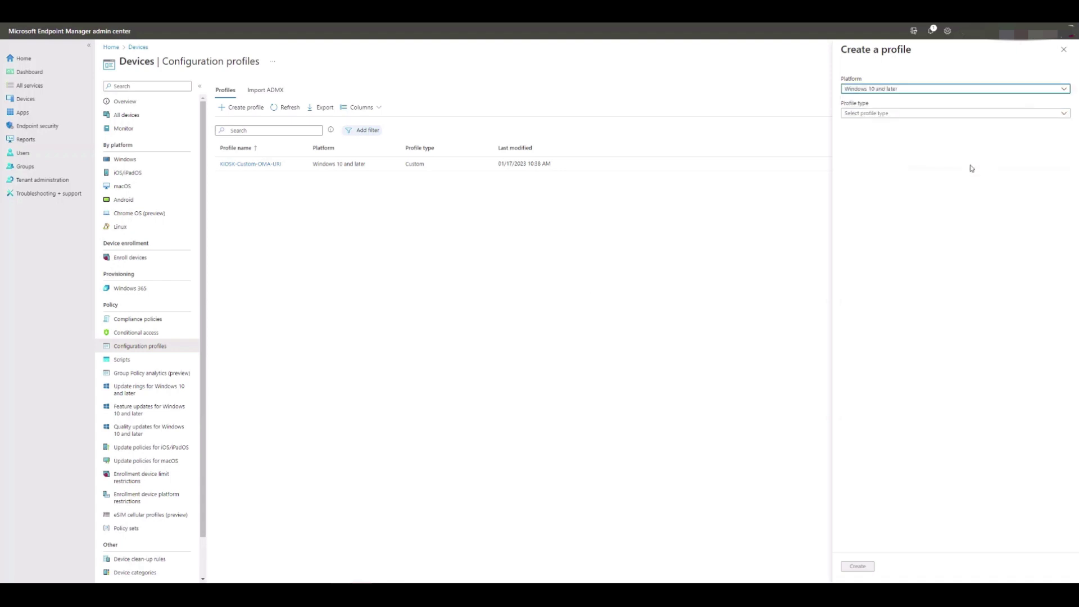
click(1067, 117)
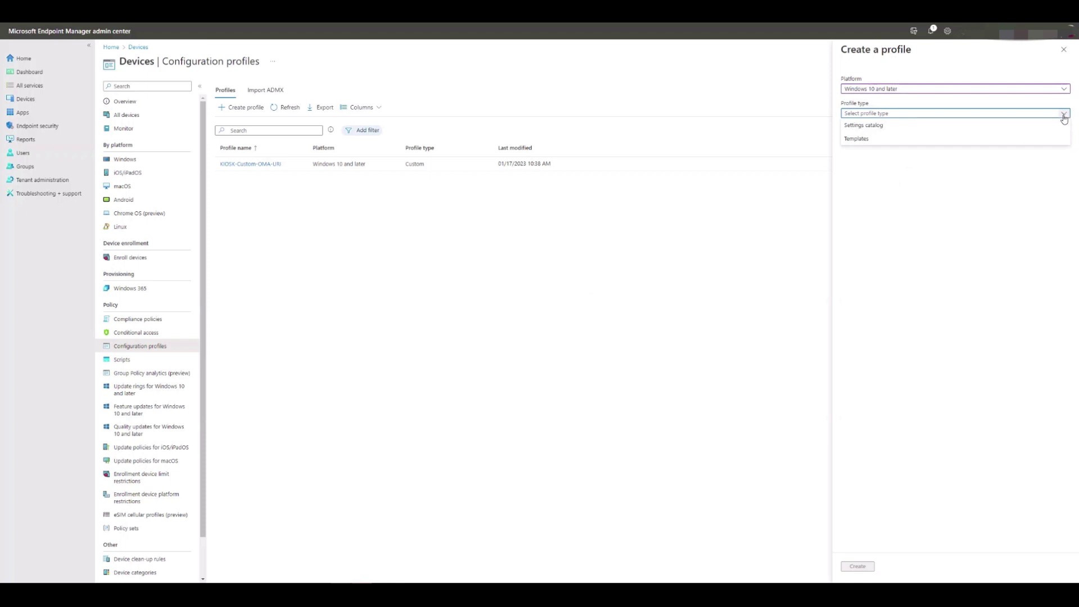
click(1005, 140)
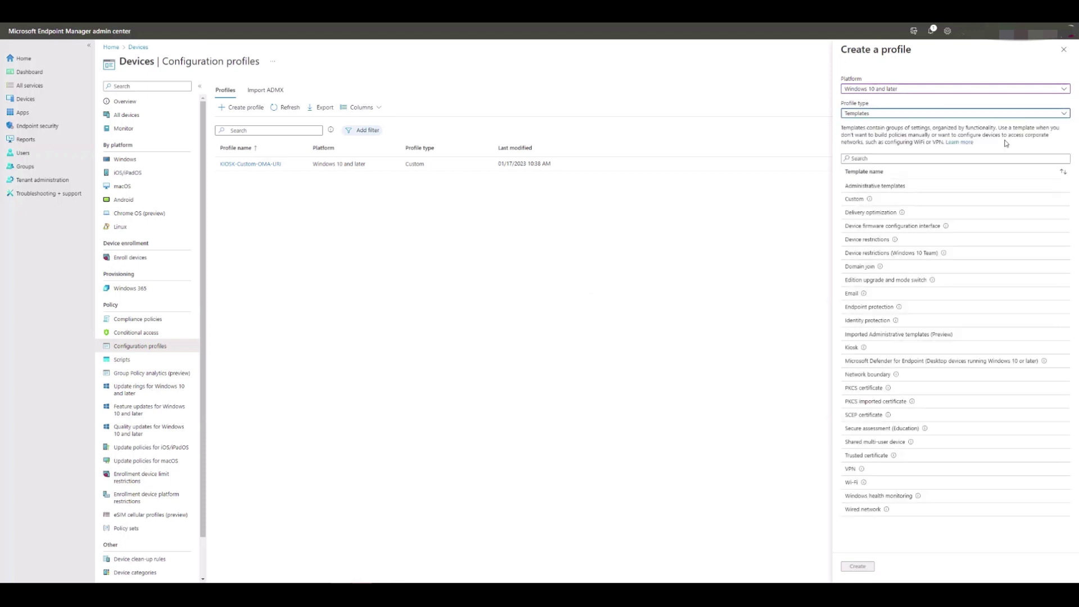
click(949, 351)
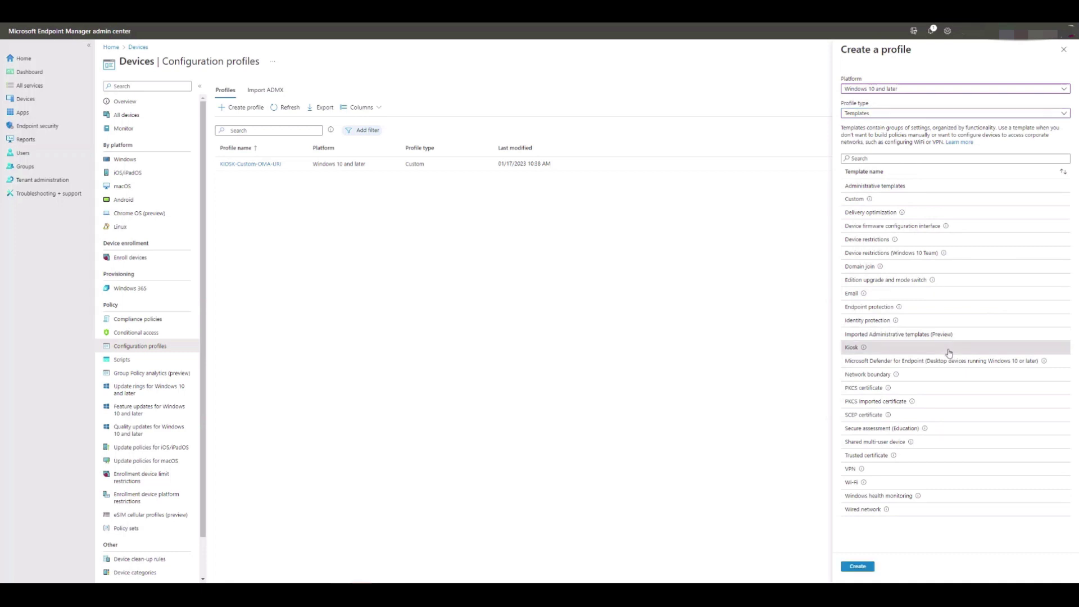
click(872, 569)
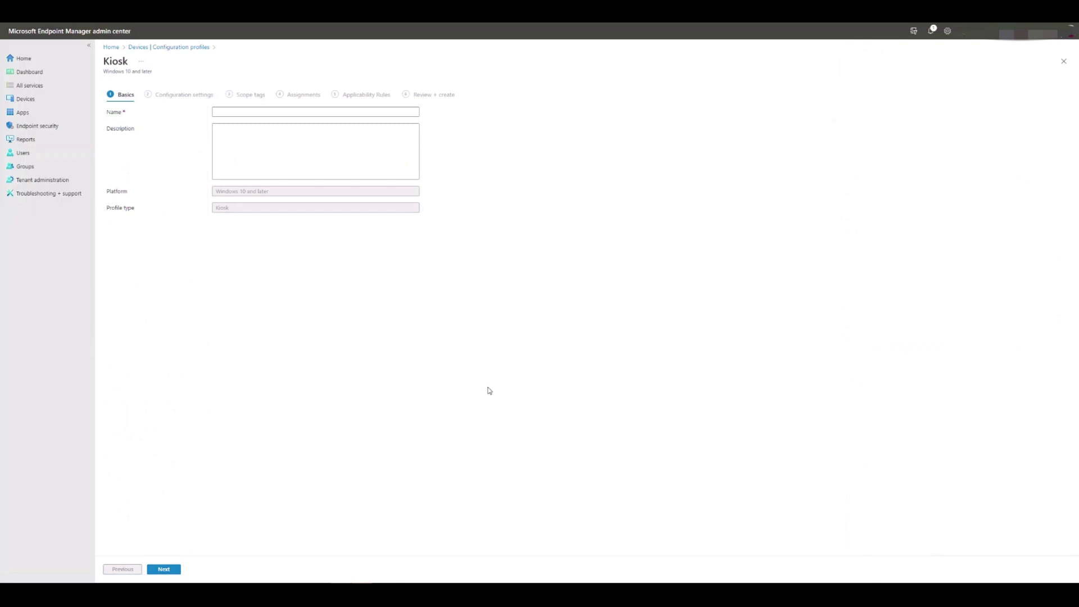
Step: Give the profile the name and description 'Multi App Kiosk' and proceed to Configuration settings
click(265, 111)
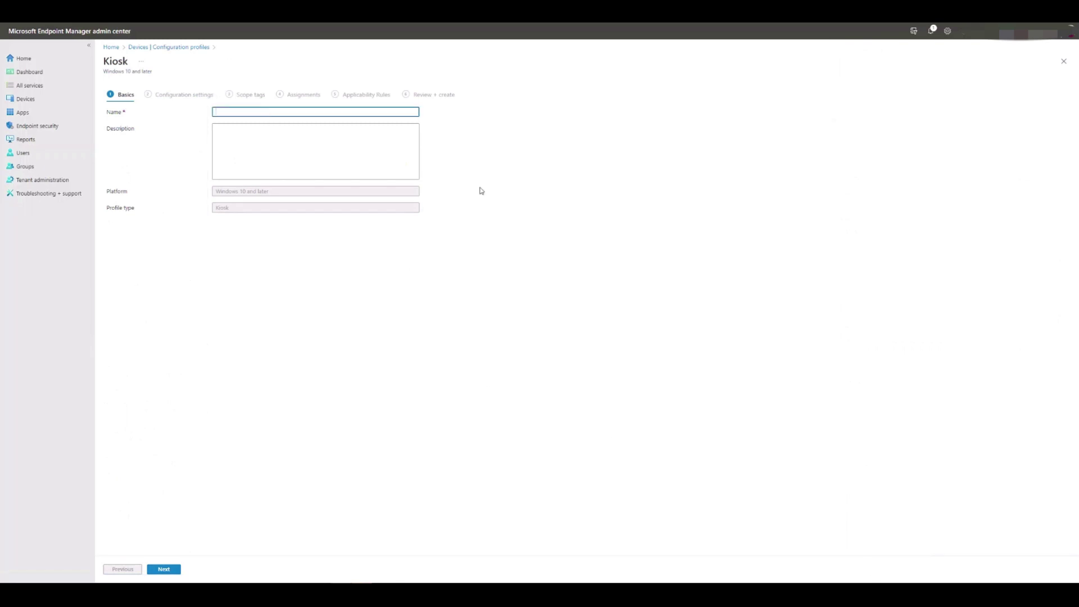
text(Multi App Kiosk)
click(272, 148)
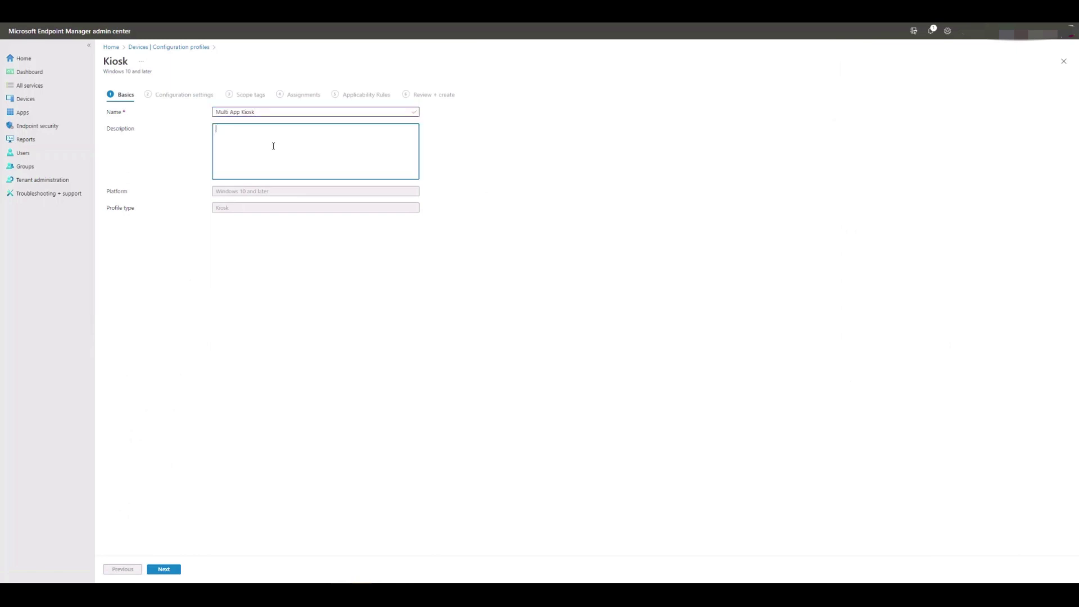
text(Multi App Kiosk)
click(175, 572)
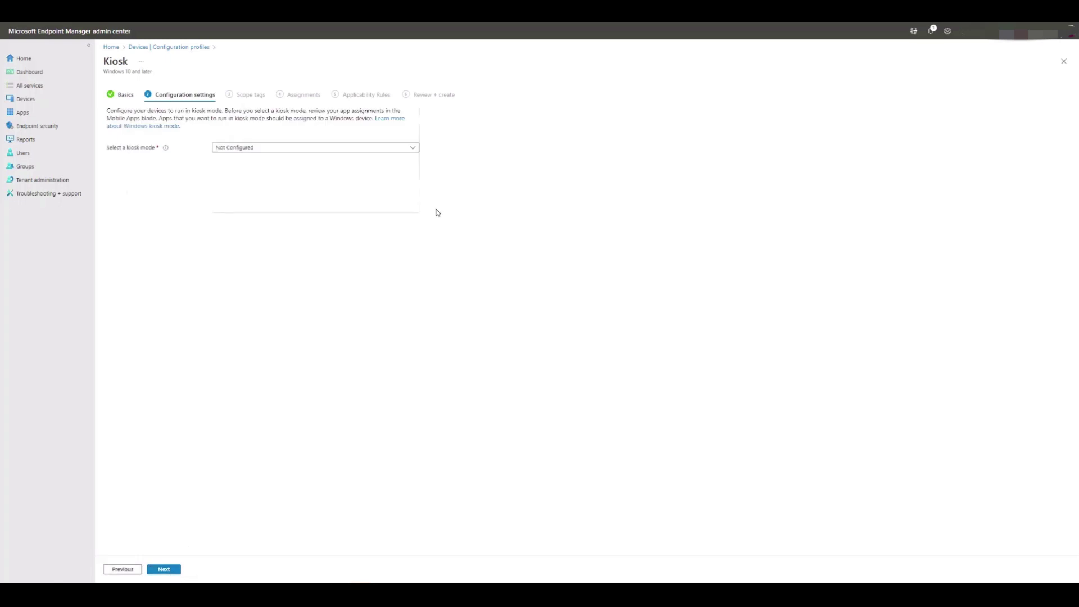
Step: Choose Multi app kiosk mode, set S mode targeting to No and logon type to Auto logon
click(416, 156)
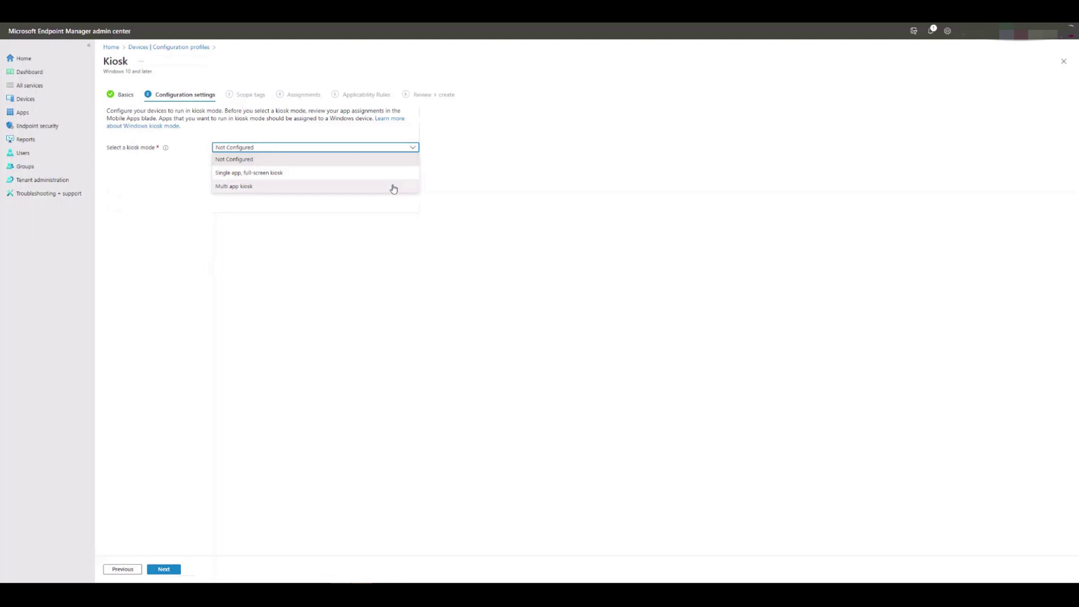
click(393, 187)
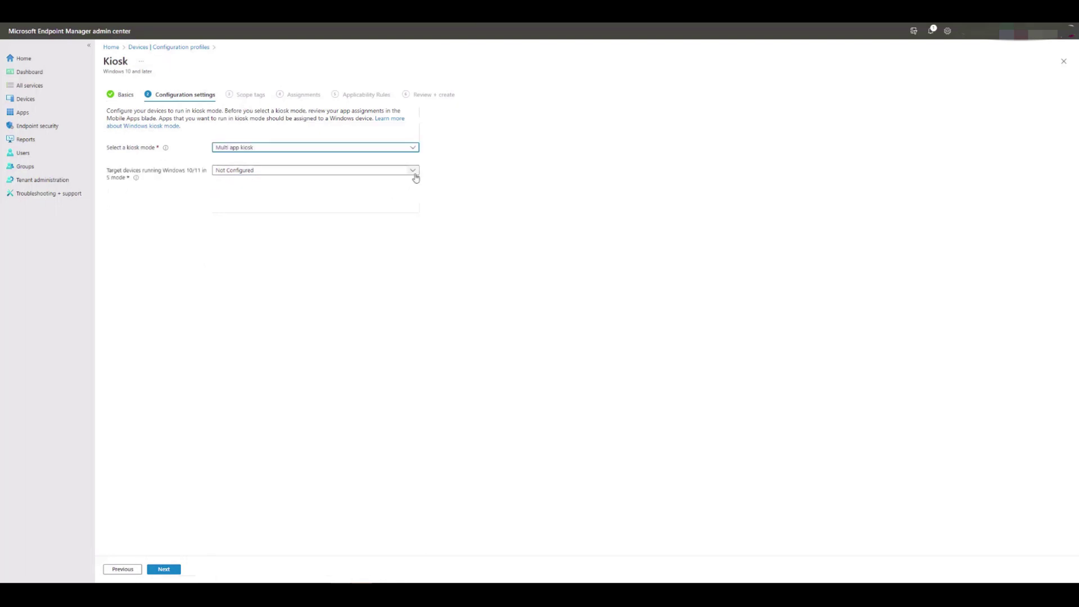
click(414, 172)
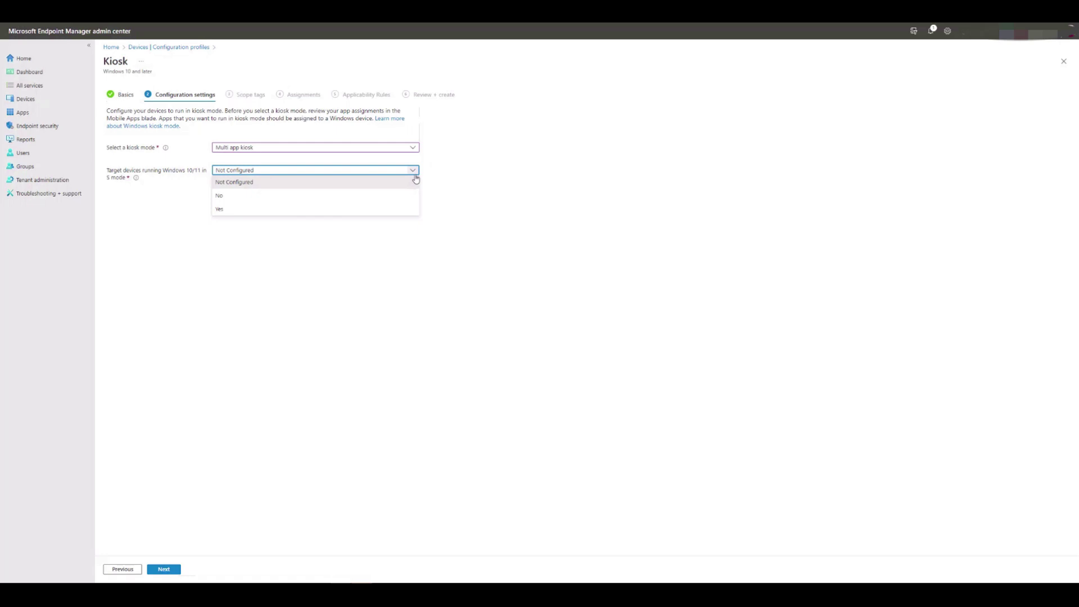
click(410, 196)
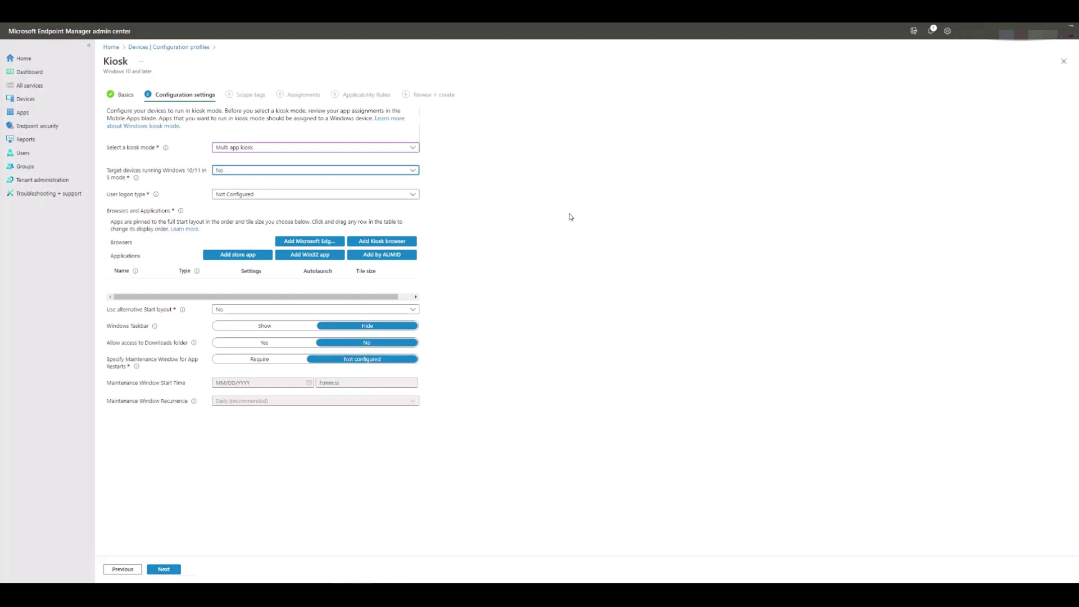
click(415, 197)
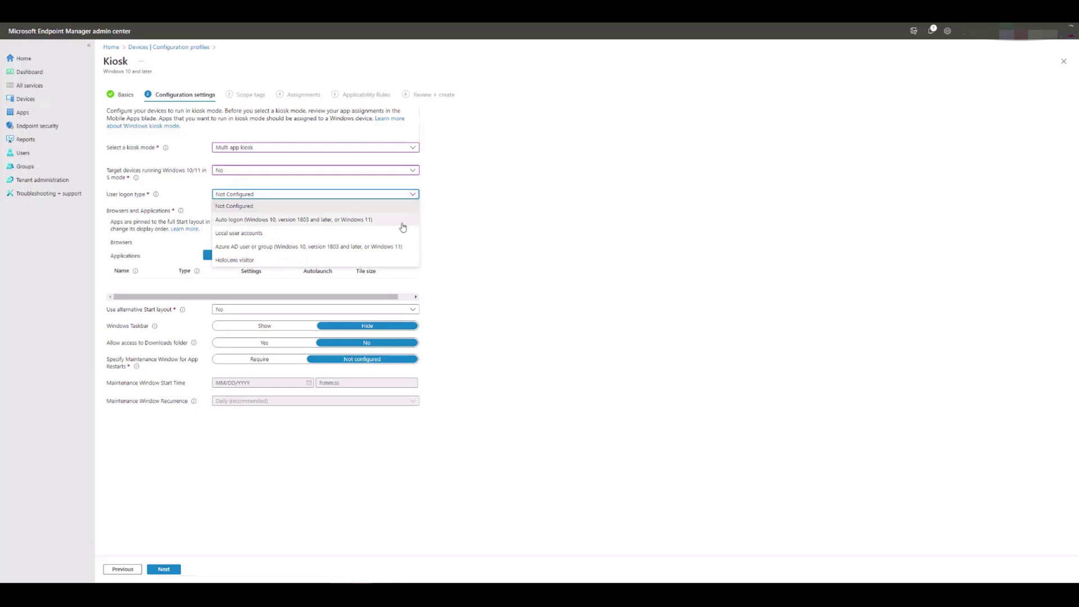
click(402, 223)
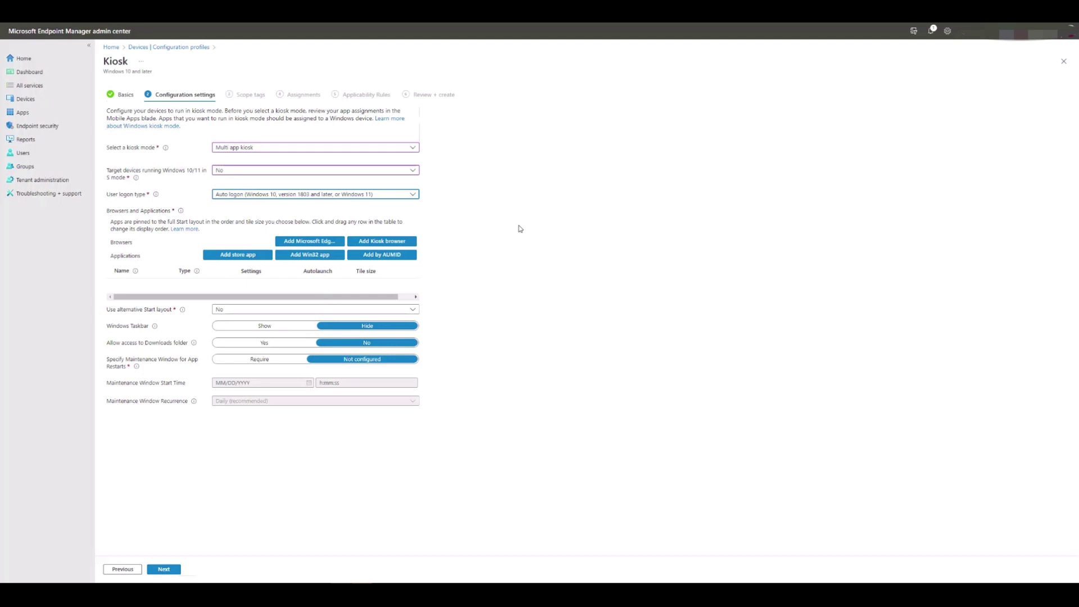
Step: Add a Win32 kiosk app named Remote Desktop with the MSRDCW.EXE executable path
click(340, 258)
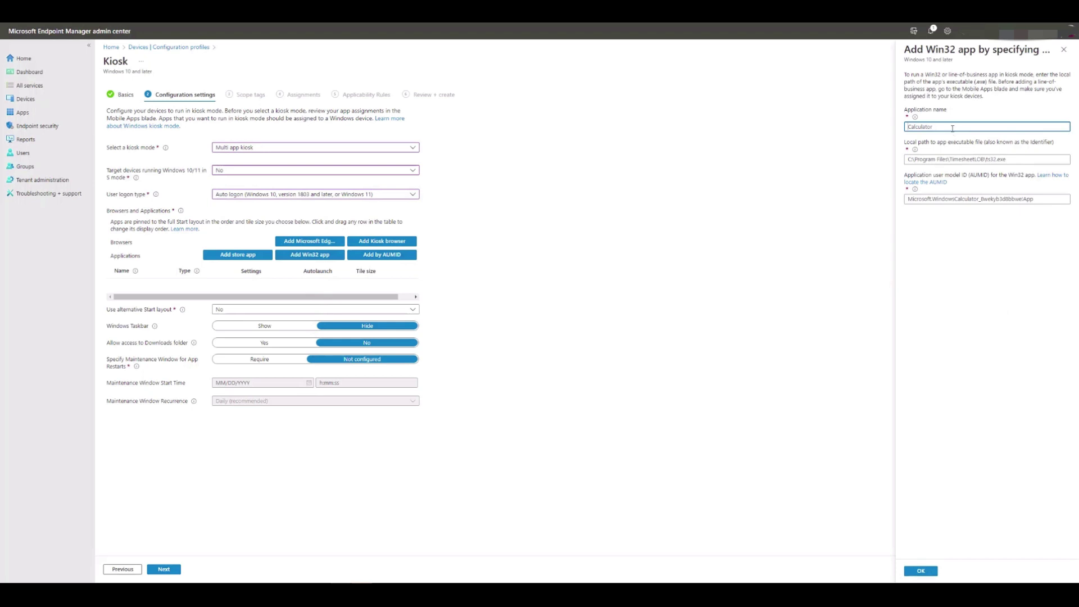
key(ctrl+a)
text(Remote Desktop)
click(1025, 163)
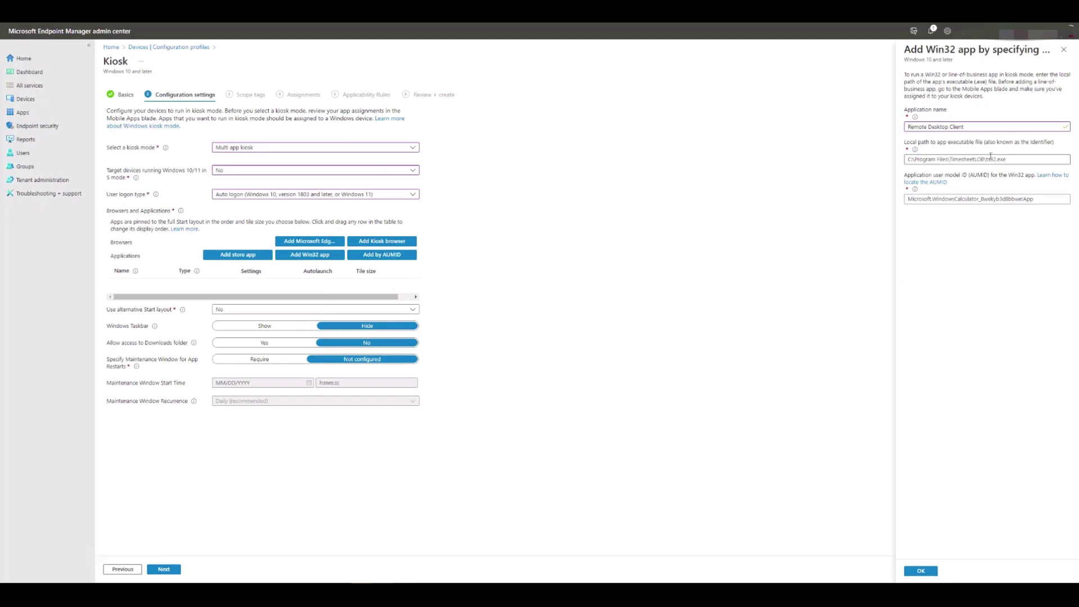
click(1011, 164)
text(C:\Program Files\Remote Desktop\MSRDCW.EXE)
Step: Set the app's AUMID to Microsoft.RemoteDesktop.WPF and enable Autolaunch for it
click(1045, 200)
key(ctrl+a)
text(Microsoft.RemoteDesktop.WPF)
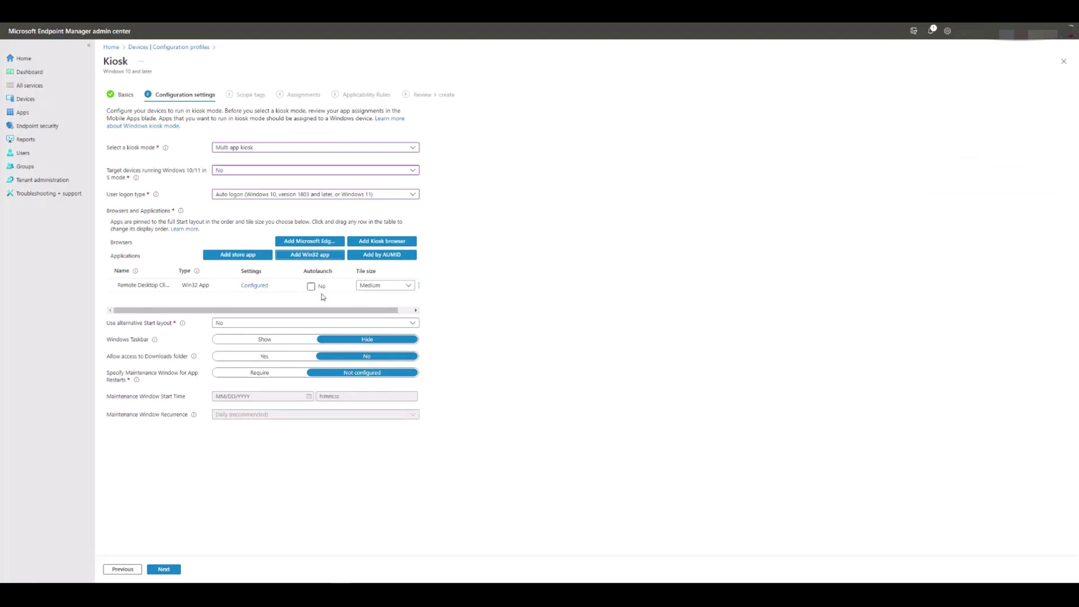
click(312, 287)
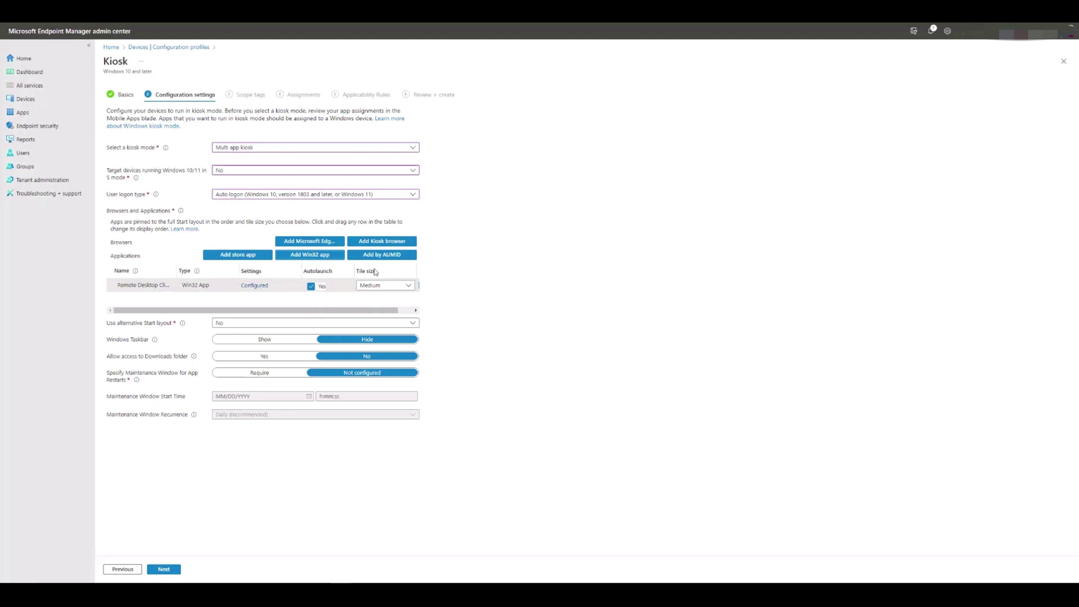
click(309, 254)
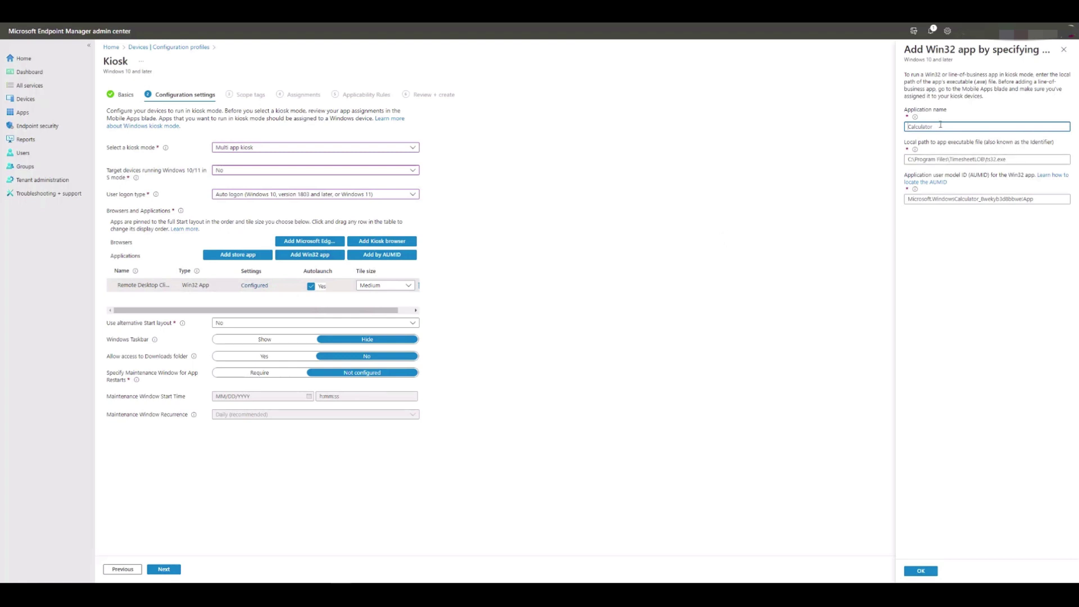
Step: Add Microsoft Edge (msedge.exe path, AUMID MSEdge) as a kiosk app and set the taskbar to Show
text(Microsoft Edge)
click(1022, 160)
text(C:\Program Files (x86)\Microsoft\Edge\Application\msedge.exe)
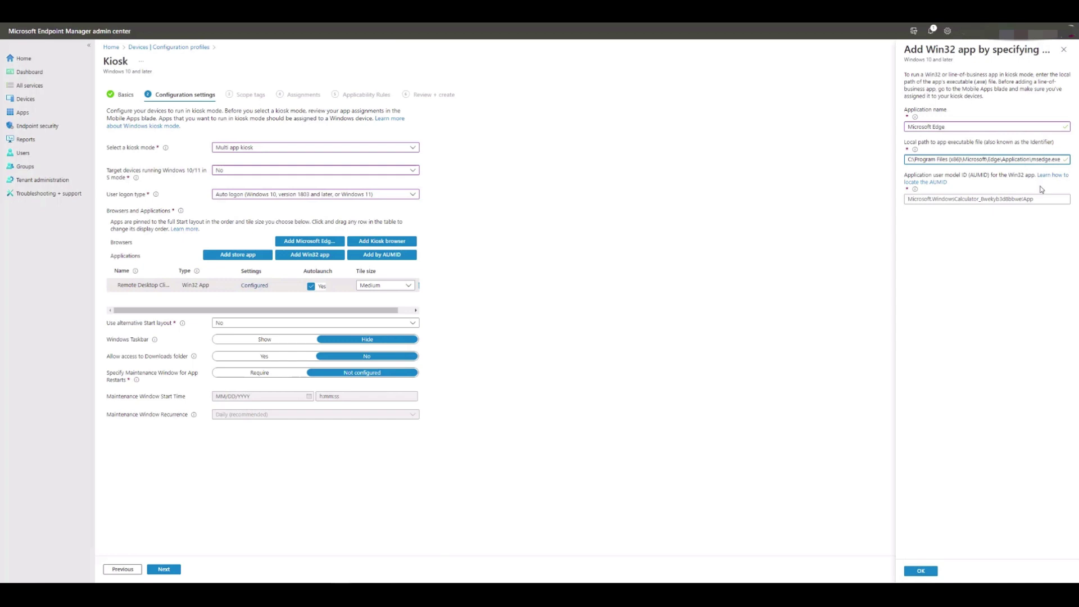
click(1047, 198)
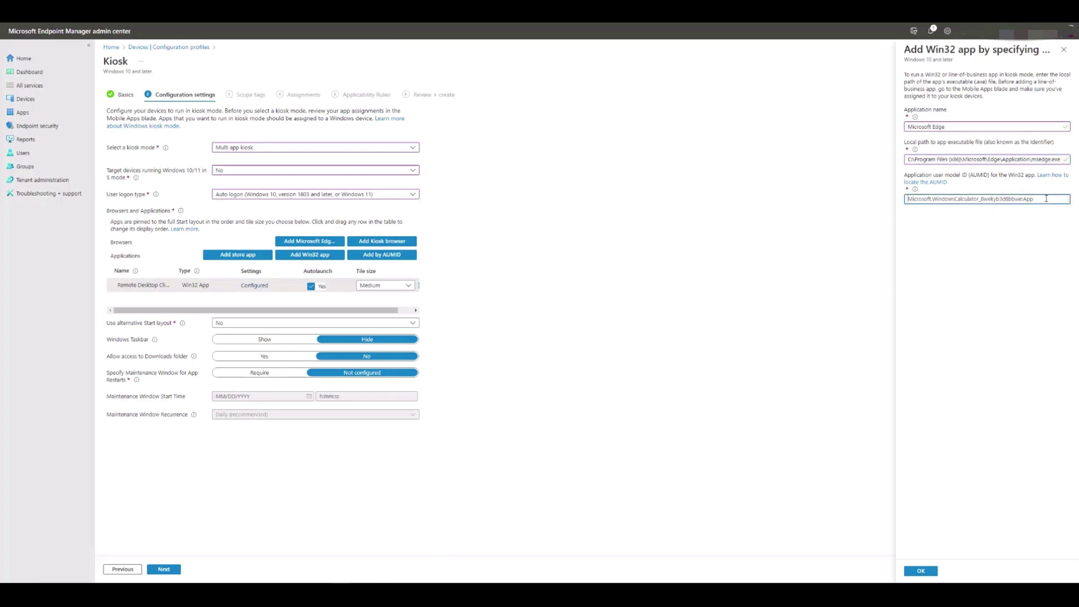
text(MSEdge)
click(936, 573)
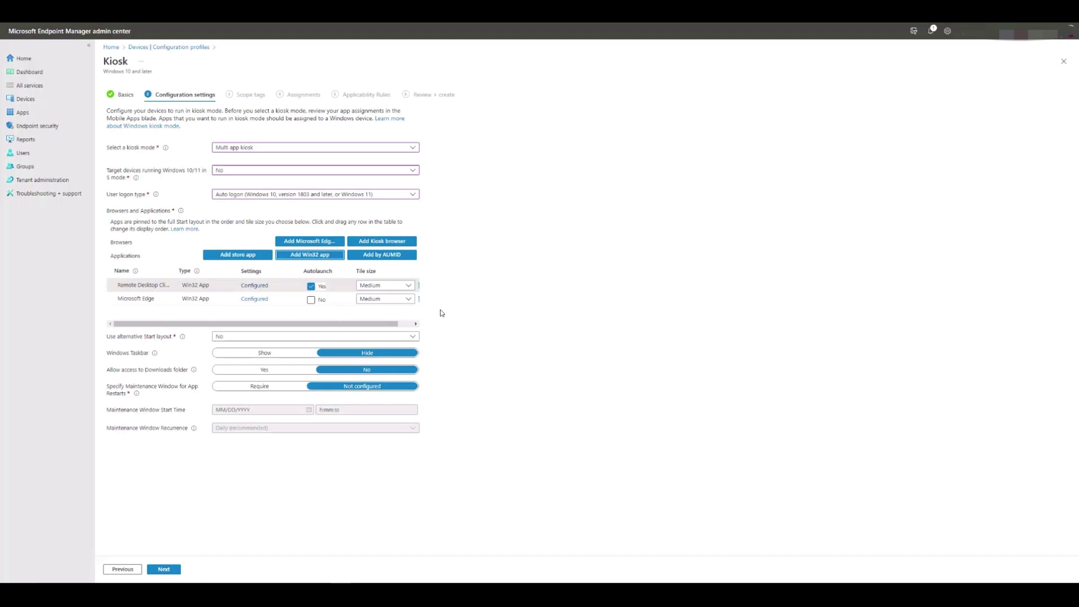
click(277, 354)
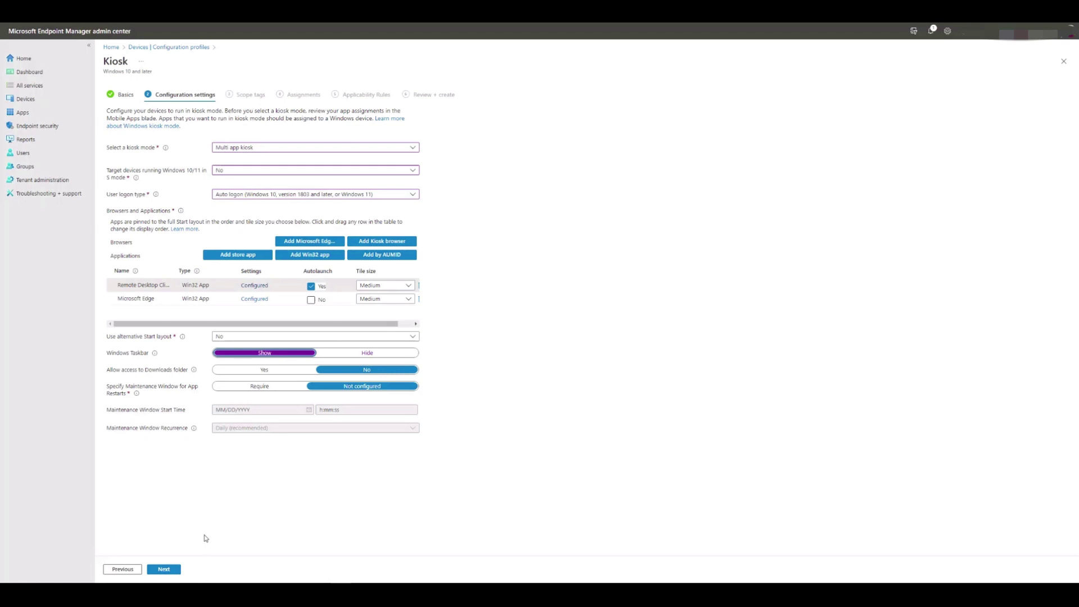
click(179, 571)
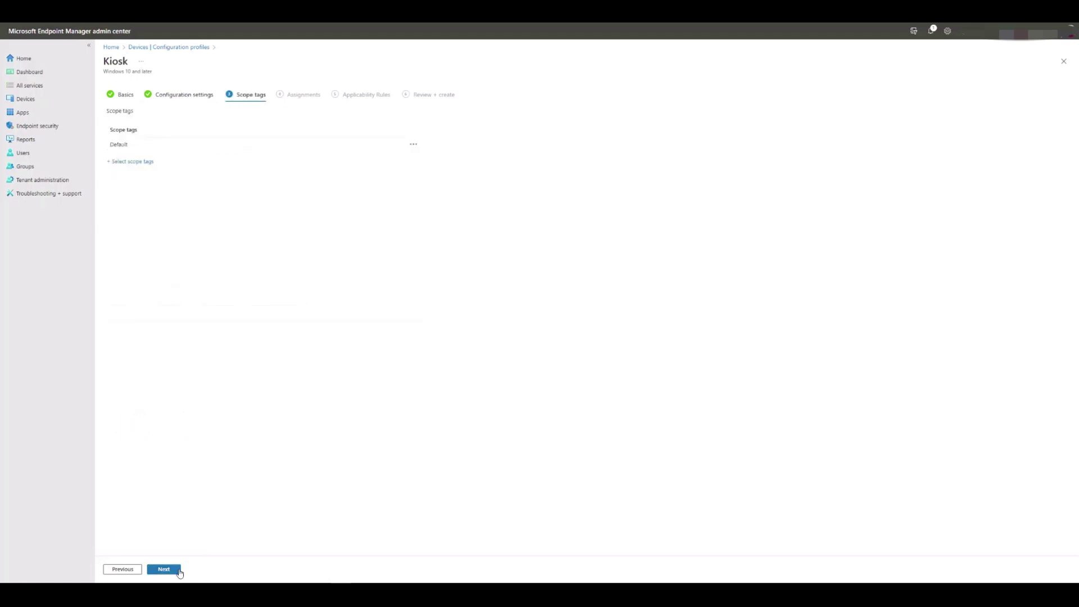
Step: Assign the profile to the 10zigdevices group and create the Multi App Kiosk profile
click(179, 571)
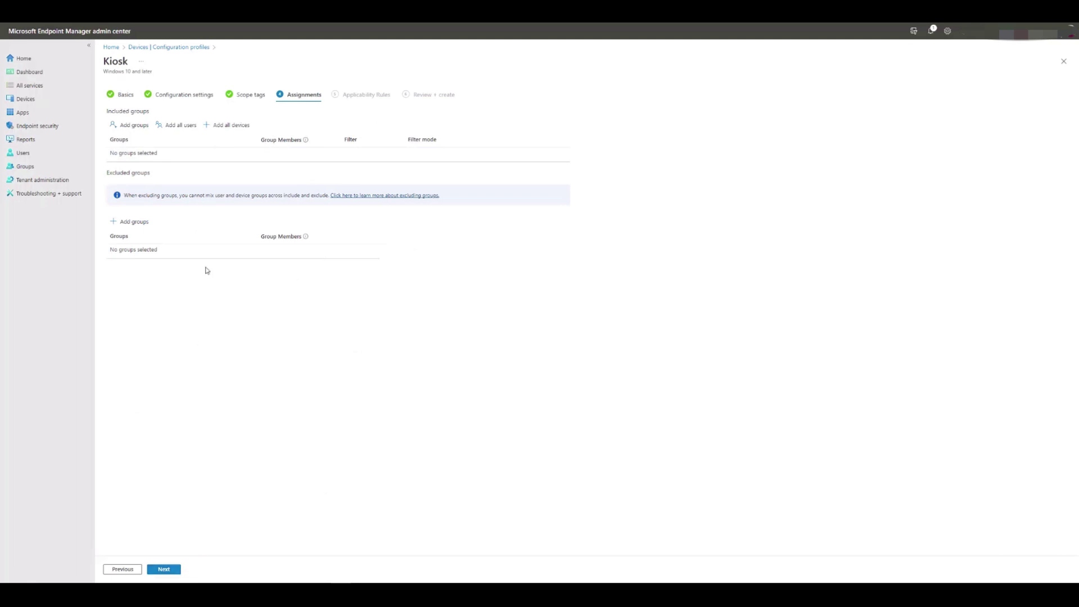
click(150, 130)
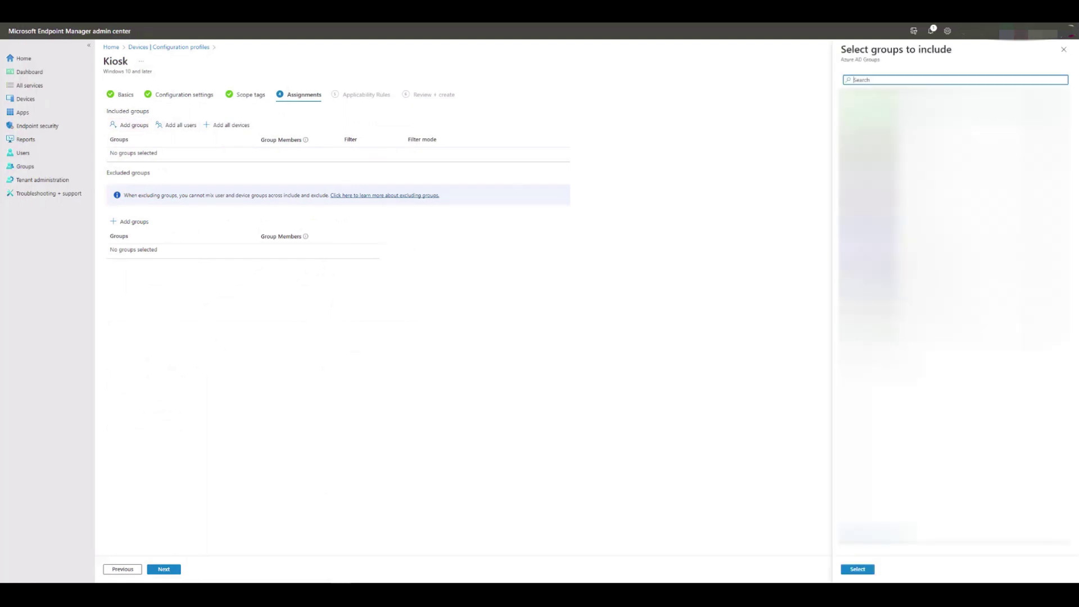
text(10zigdevices)
click(950, 107)
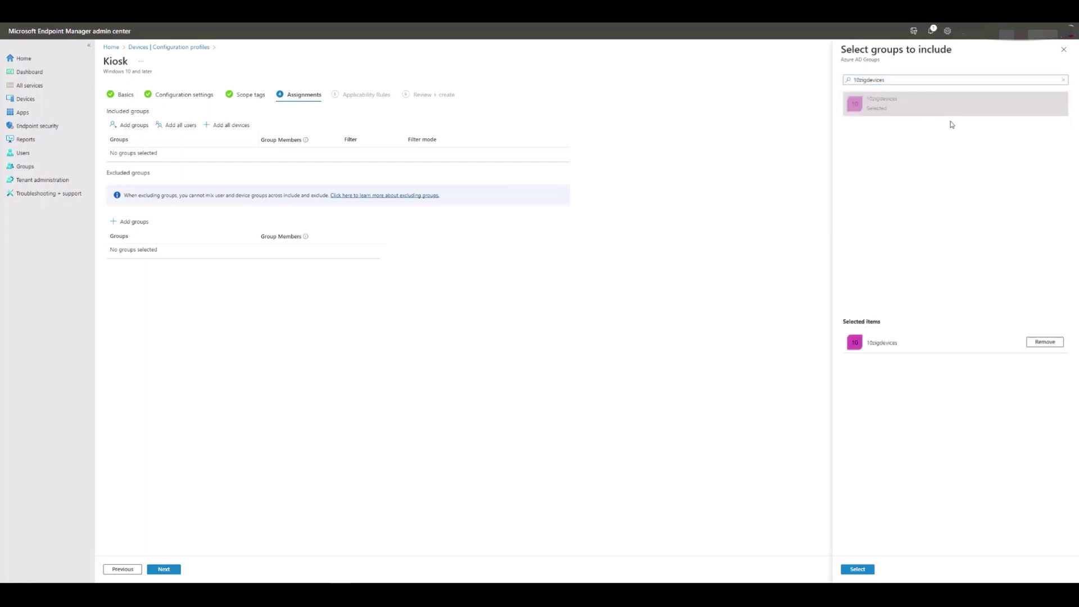
click(868, 570)
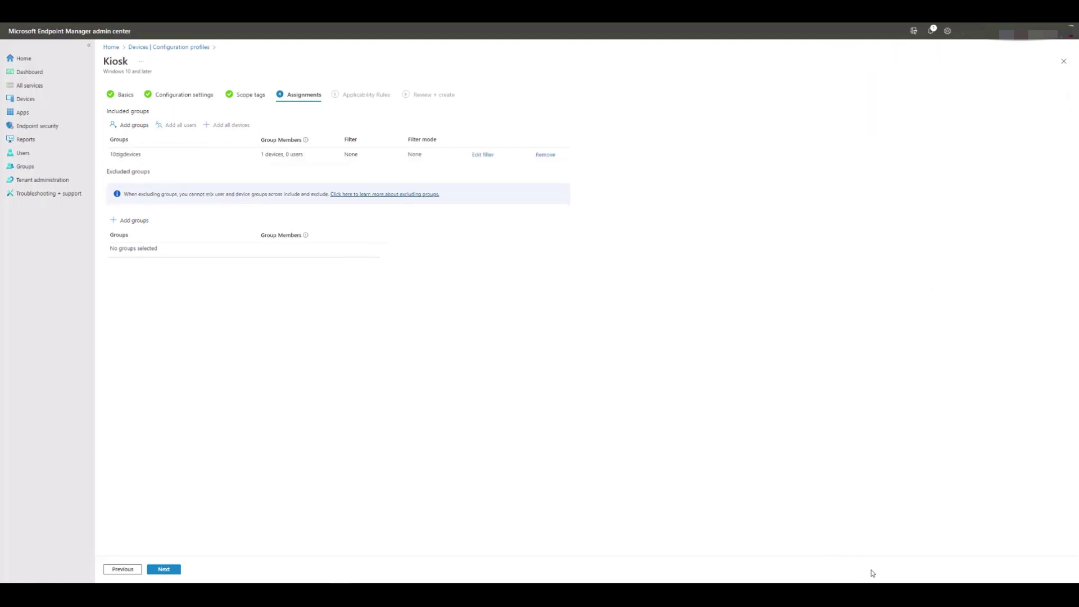
click(177, 572)
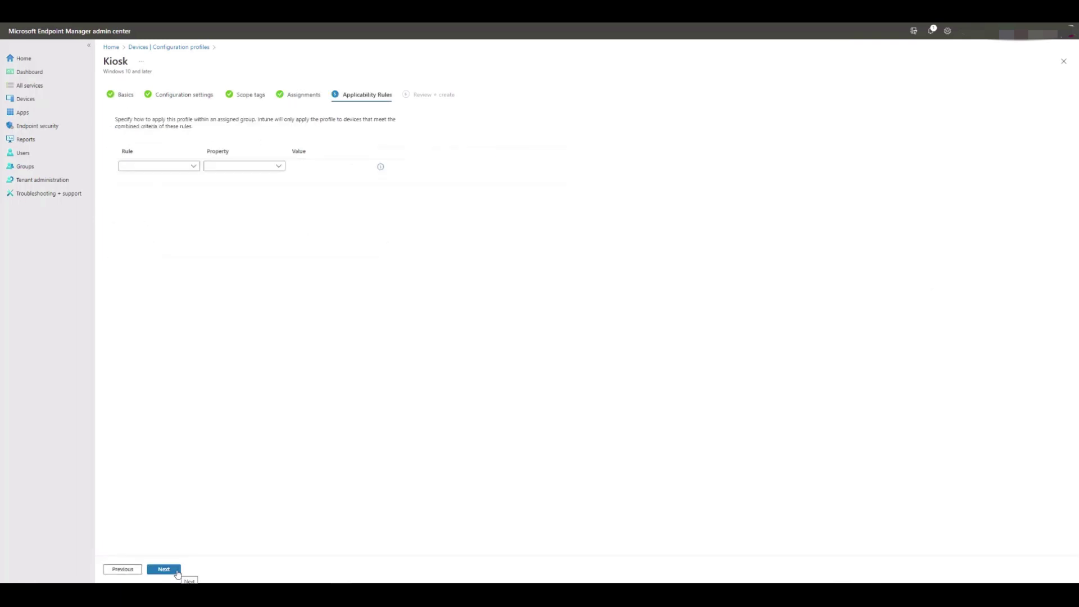
click(176, 572)
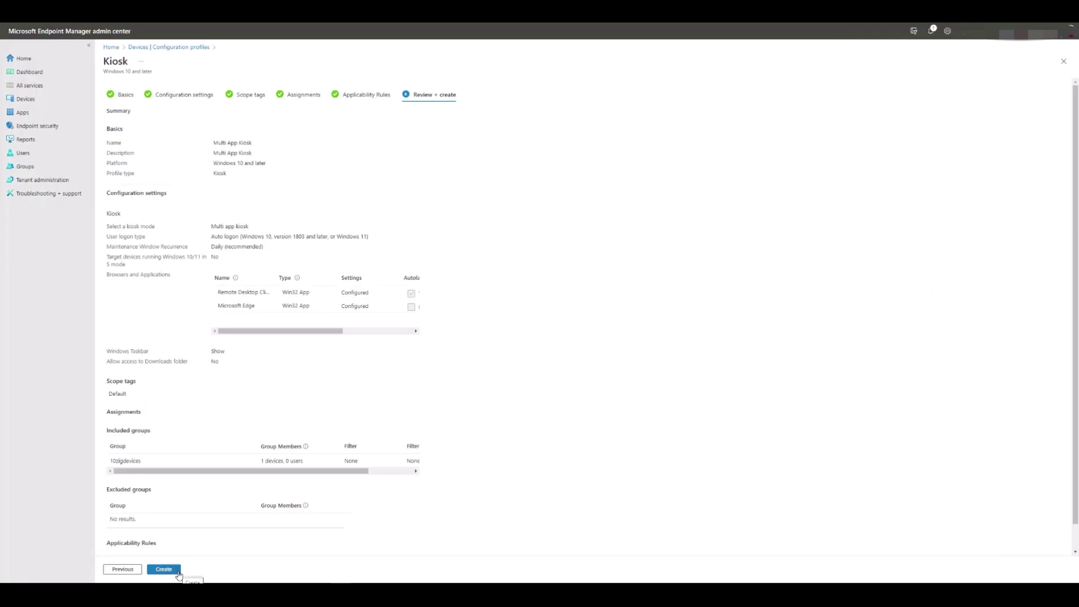
click(179, 573)
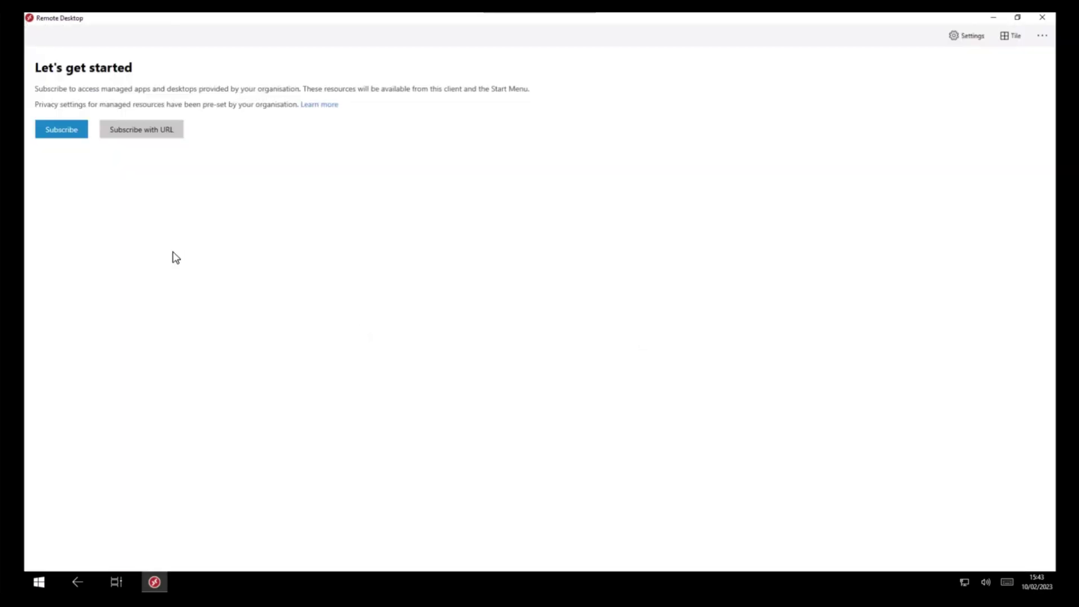
Step: Start a Remote Desktop subscription, cancel the Microsoft sign-in, and minimize Remote Desktop to reveal Edge
click(82, 134)
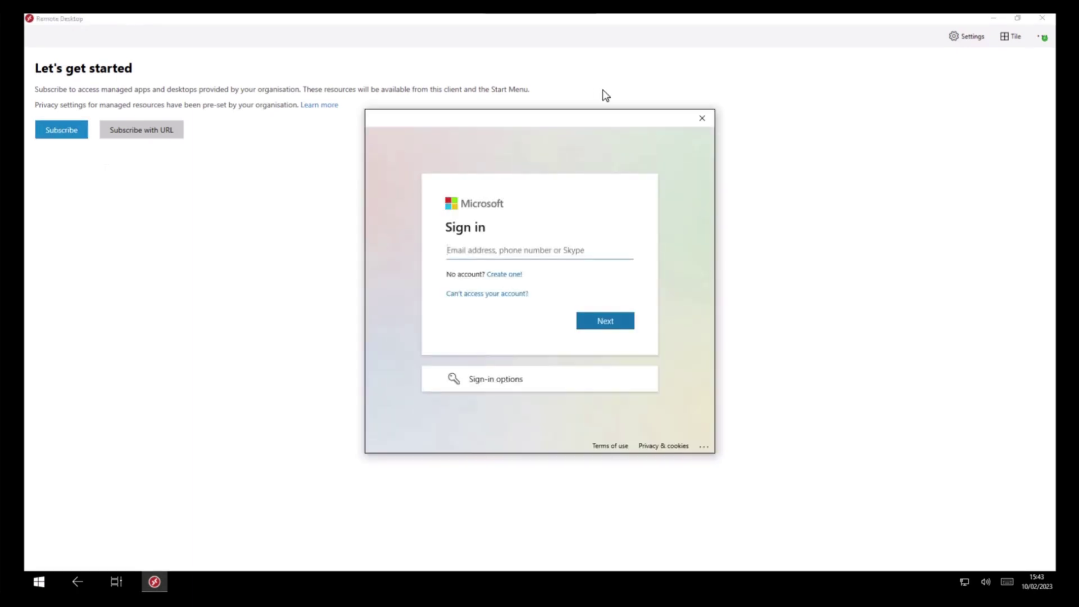
click(703, 119)
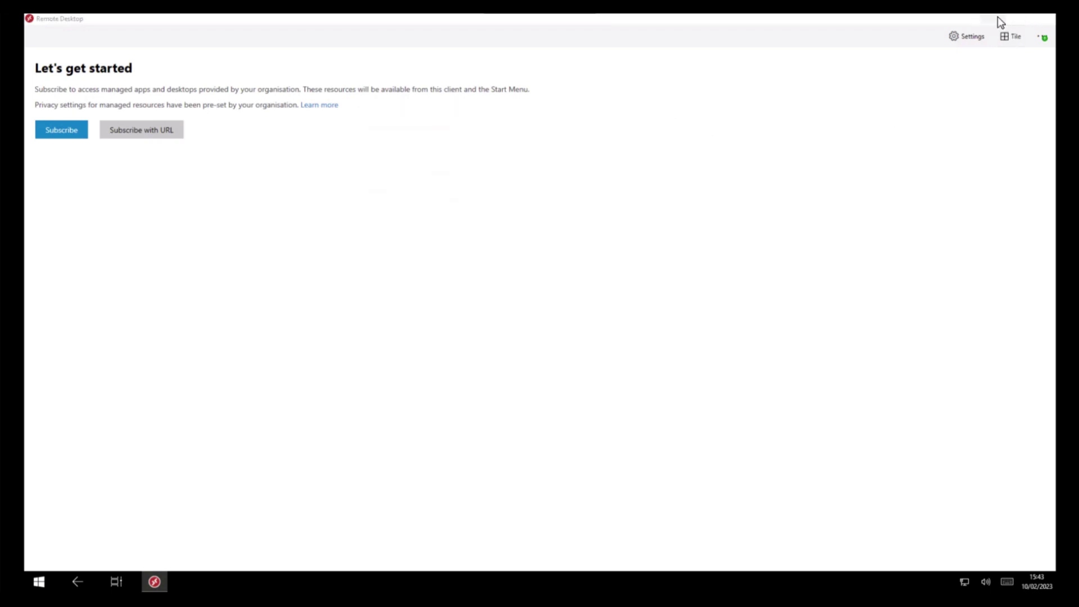
click(997, 18)
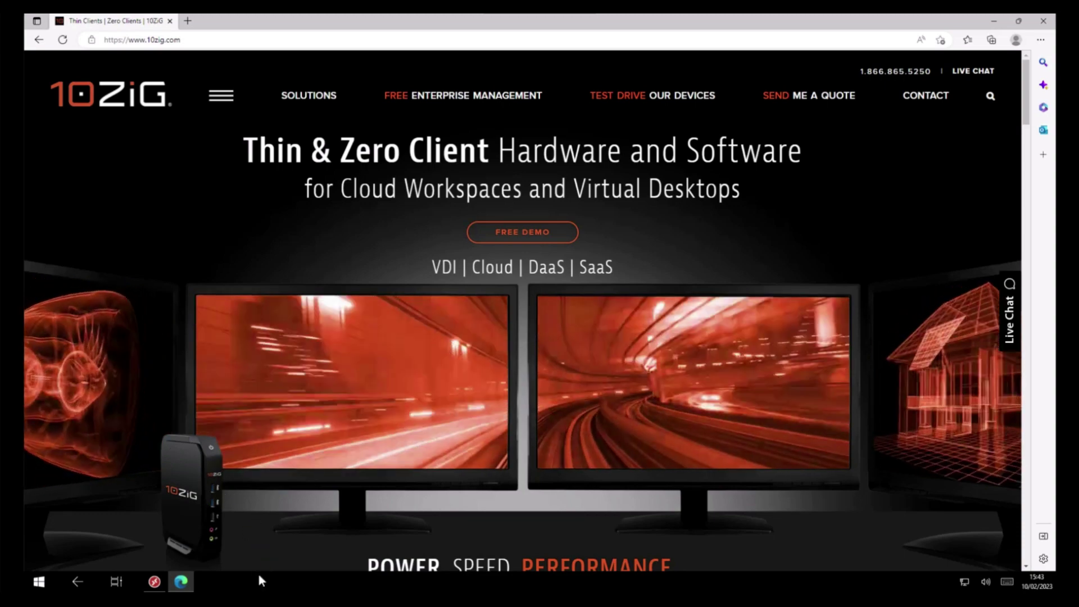
Step: Bring Remote Desktop to the front from the taskbar, then Alt+Tab back to Edge
click(161, 582)
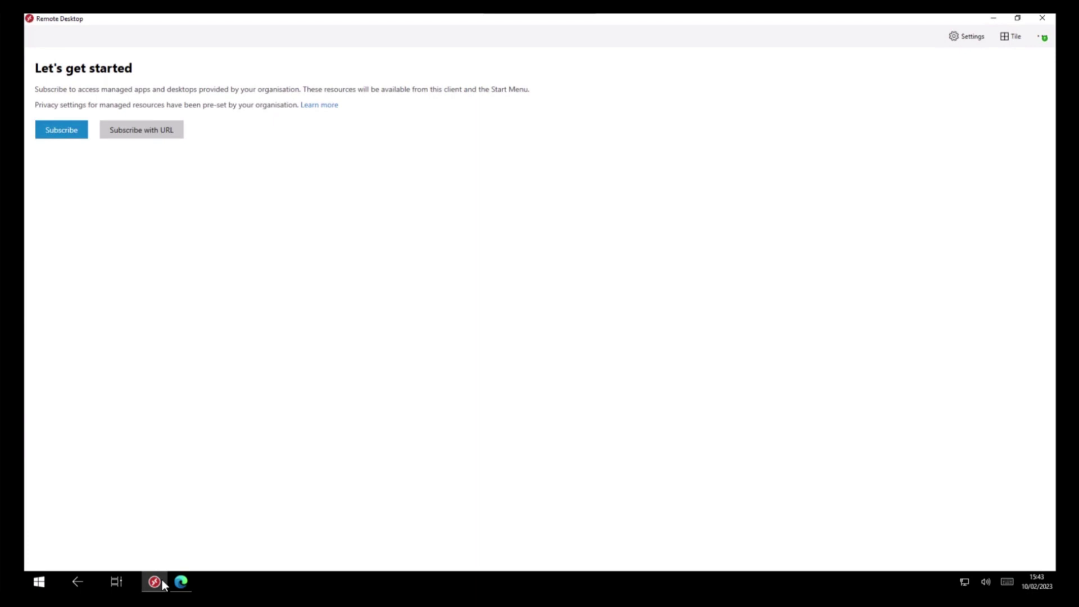
mouse_move(191, 586)
key(alt+Tab)
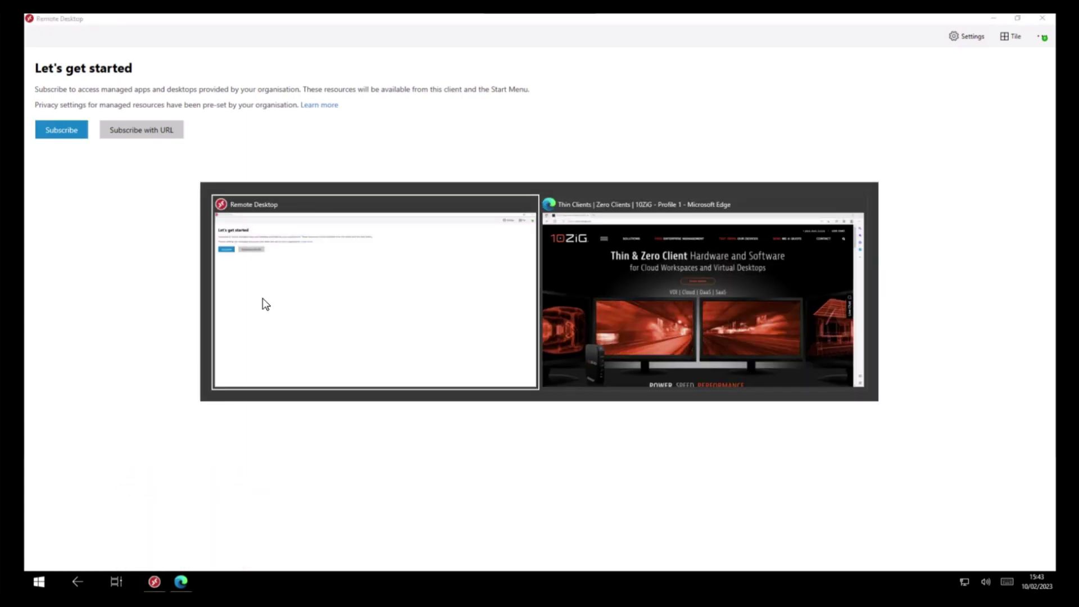
key(alt+Tab)
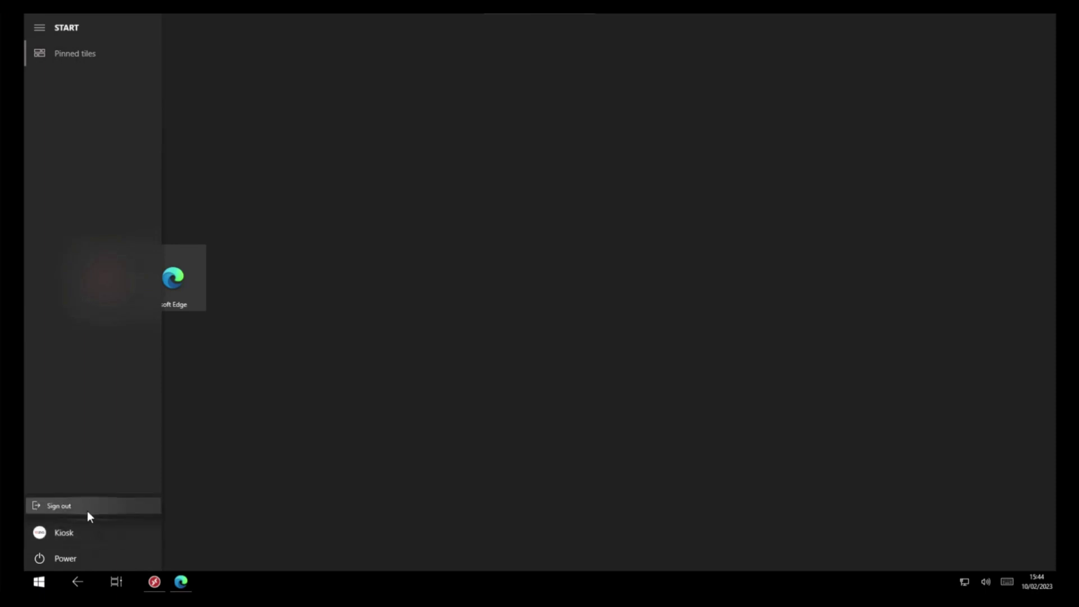
Step: Dismiss the Kiosk account's sign-out option without signing out
click(84, 505)
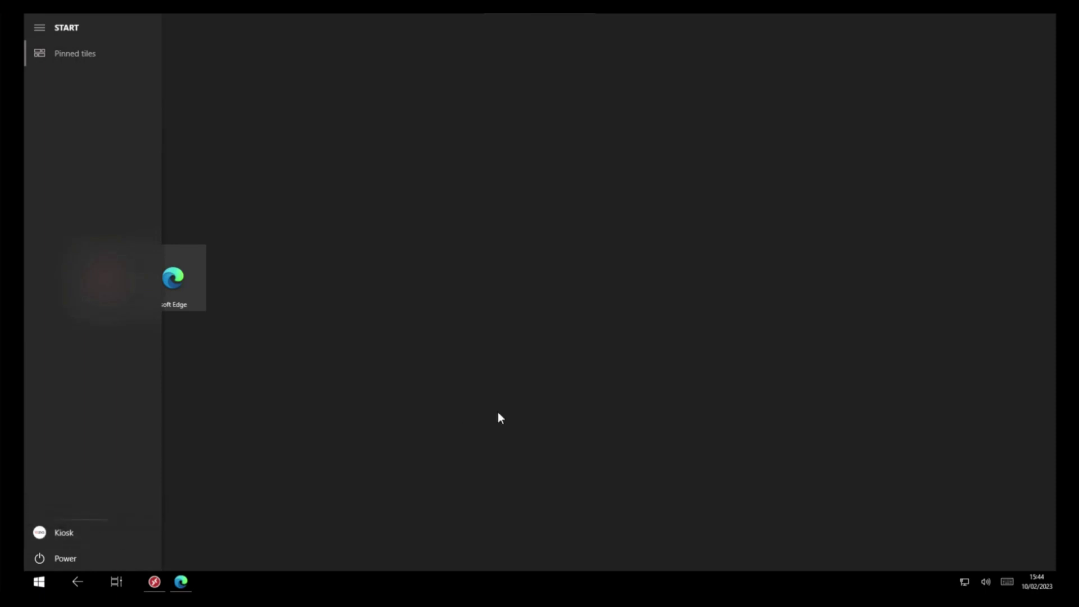